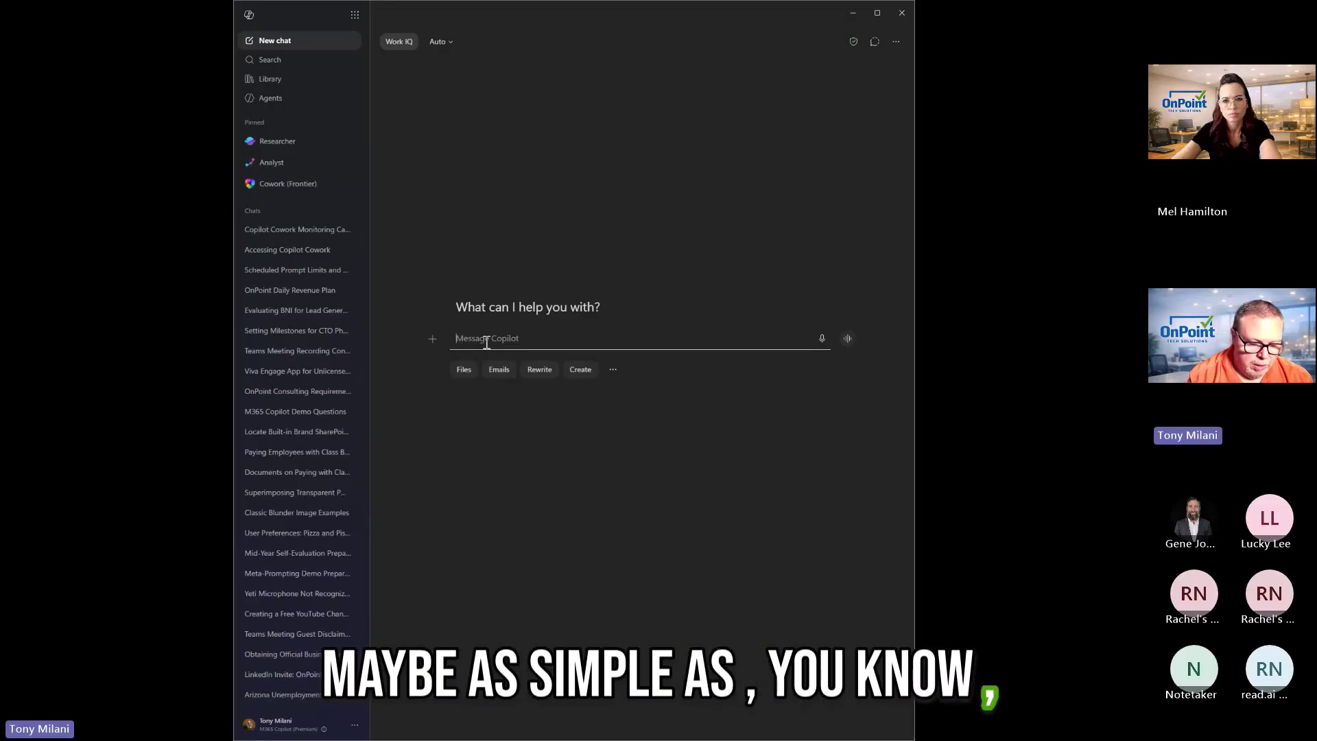
{"action": "type", "text": "What did I "}
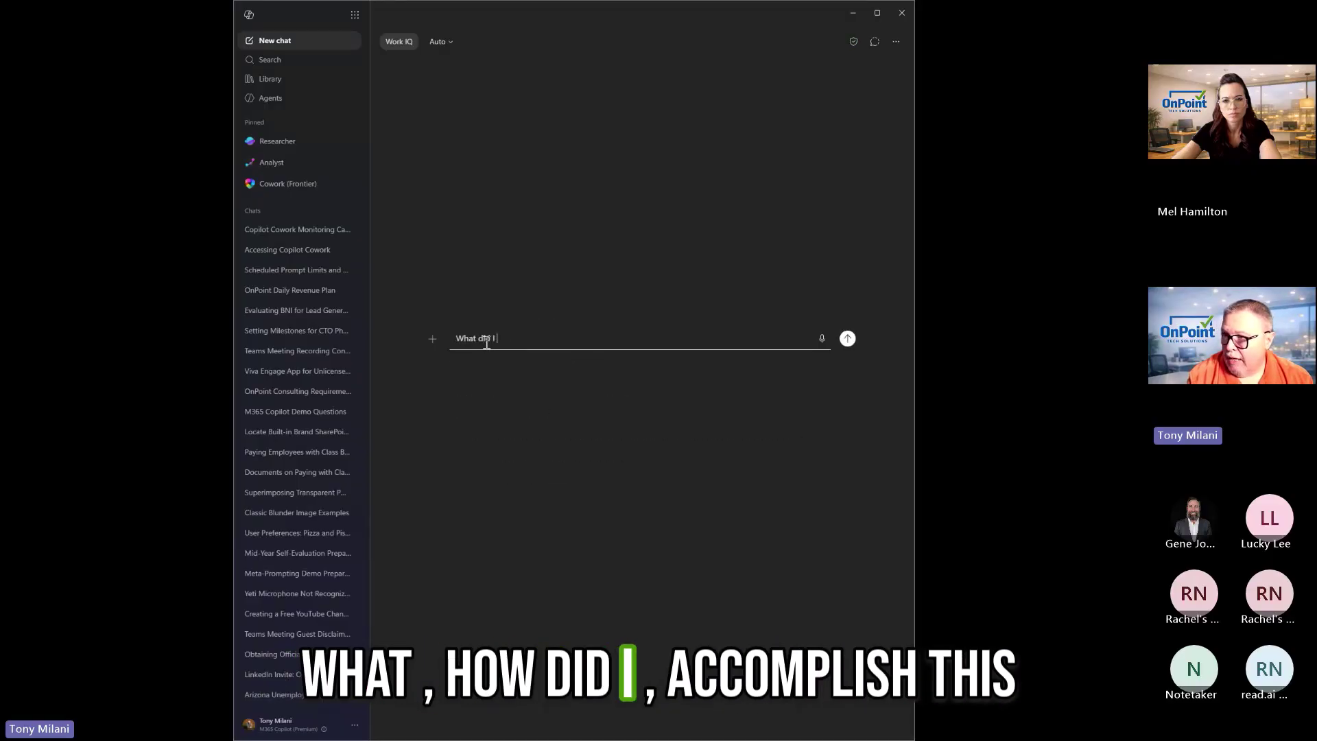
{"action": "type", "text": "accomplish th"}
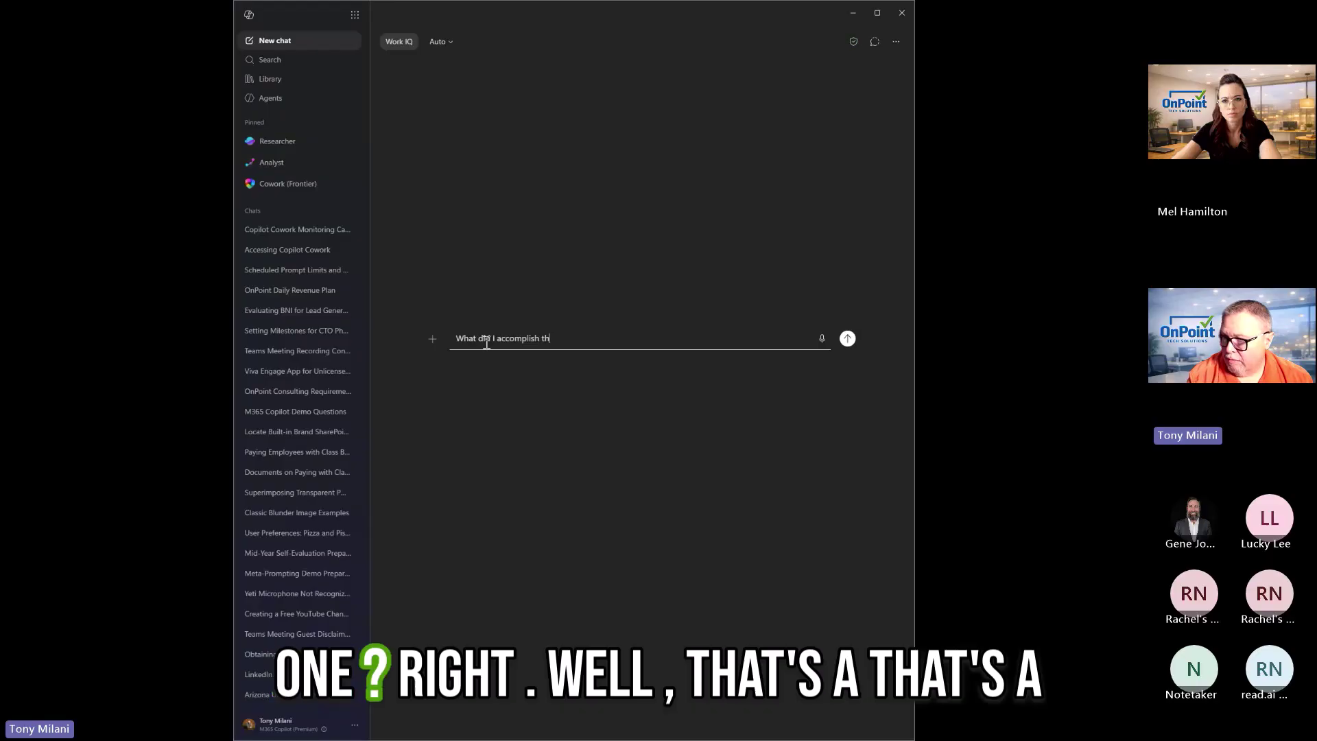
{"action": "type", "text": "is week?"}
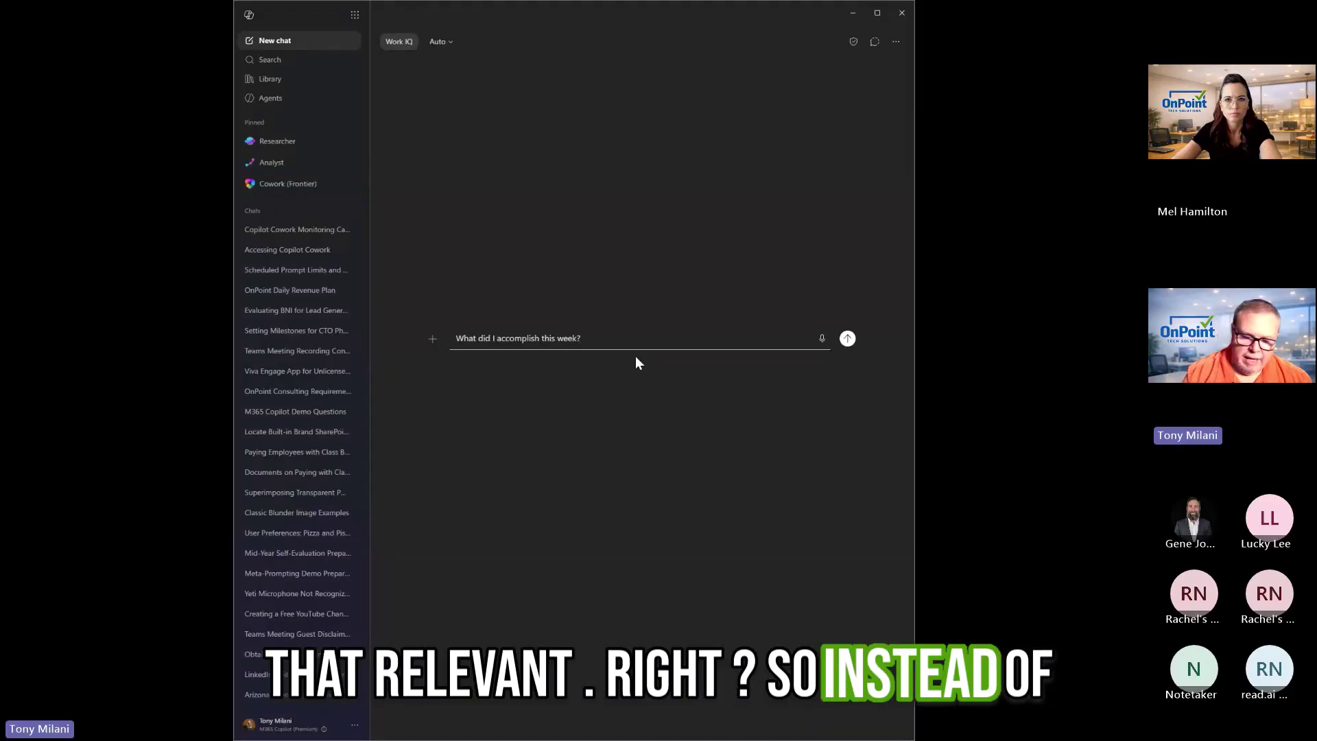
{"action": "key", "text": "BackSpace"}
{"action": "key", "text": "BackSpace"}
{"action": "key", "text": "BackSpace"}
{"action": "key", "text": "BackSpace"}
{"action": "key", "text": "BackSpace"}
{"action": "key", "text": "BackSpace"}
{"action": "key", "text": "BackSpace"}
{"action": "key", "text": "BackSpace"}
{"action": "key", "text": "BackSpace"}
{"action": "key", "text": "BackSpace"}
{"action": "key", "text": "BackSpace"}
{"action": "key", "text": "BackSpace"}
{"action": "key", "text": "BackSpace"}
{"action": "key", "text": "BackSpace"}
{"action": "key", "text": "BackSpace"}
{"action": "key", "text": "BackSpace"}
{"action": "key", "text": "BackSpace"}
{"action": "key", "text": "BackSpace"}
{"action": "key", "text": "BackSpace"}
{"action": "key", "text": "BackSpace"}
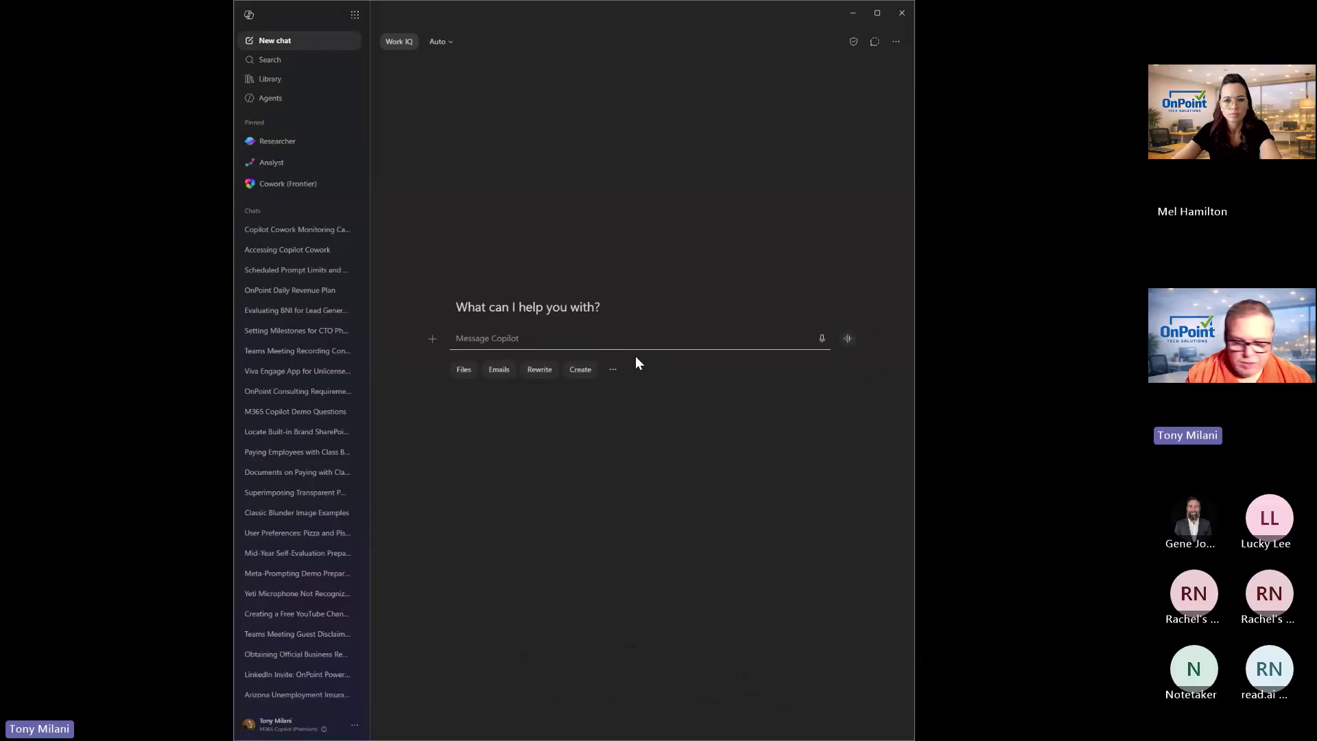
- Begin the prompt with "Using what you can find in Outlook, Teams chats and channels, documents that I've worked on,"
{"action": "type", "text": "Using"}
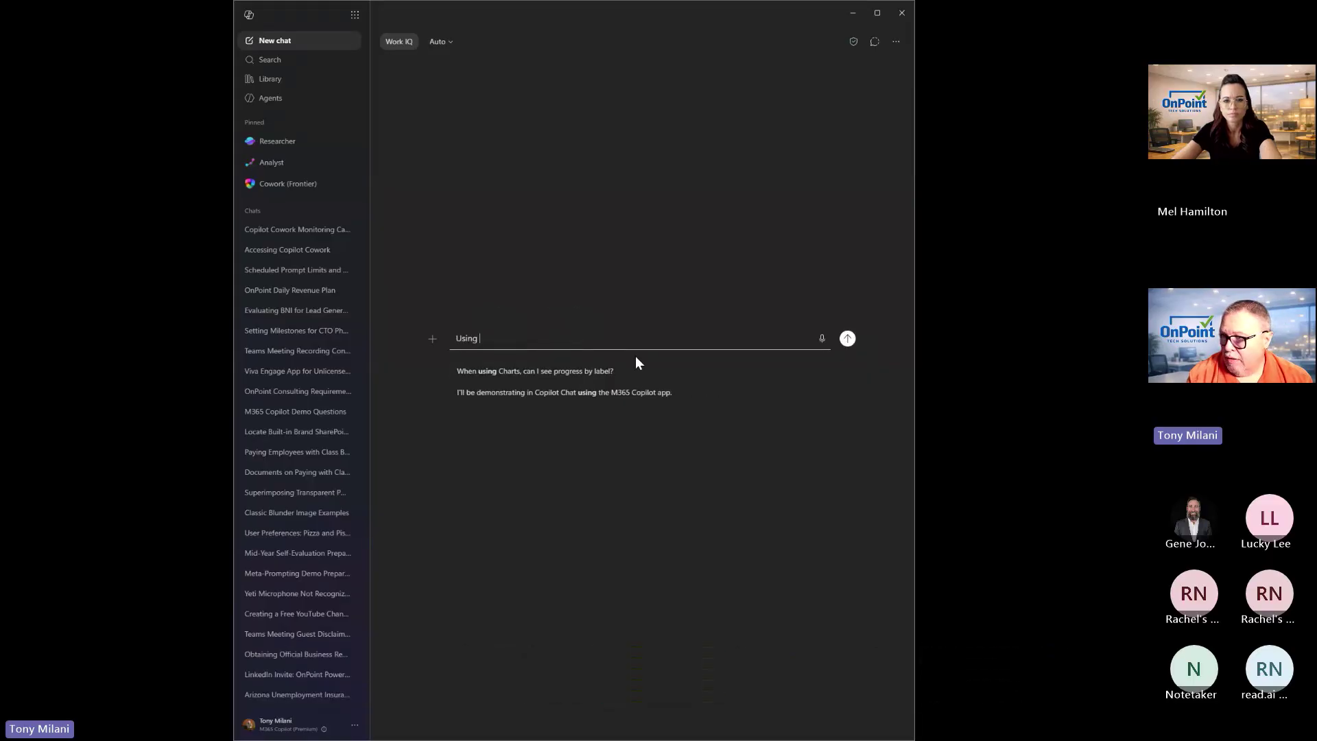
{"action": "type", "text": " what you can"}
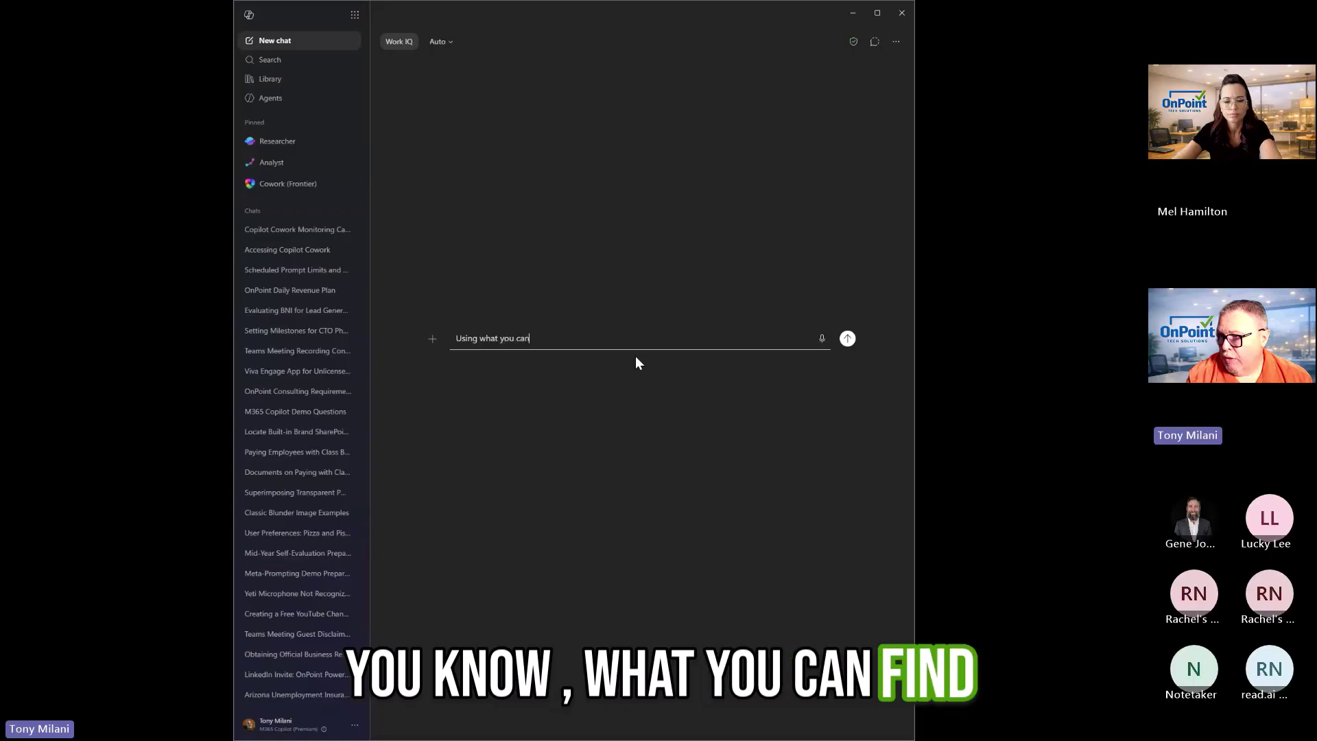
{"action": "type", "text": " find in O"}
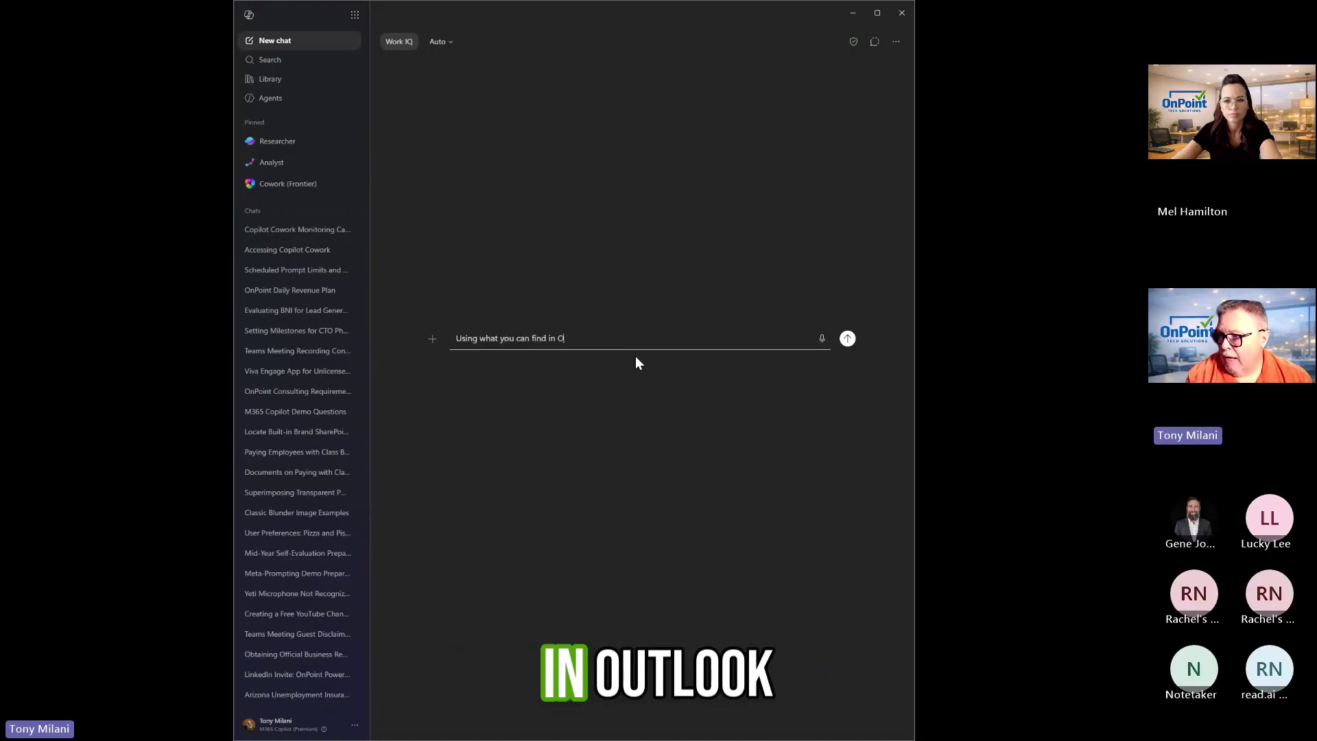
{"action": "type", "text": "utlook"}
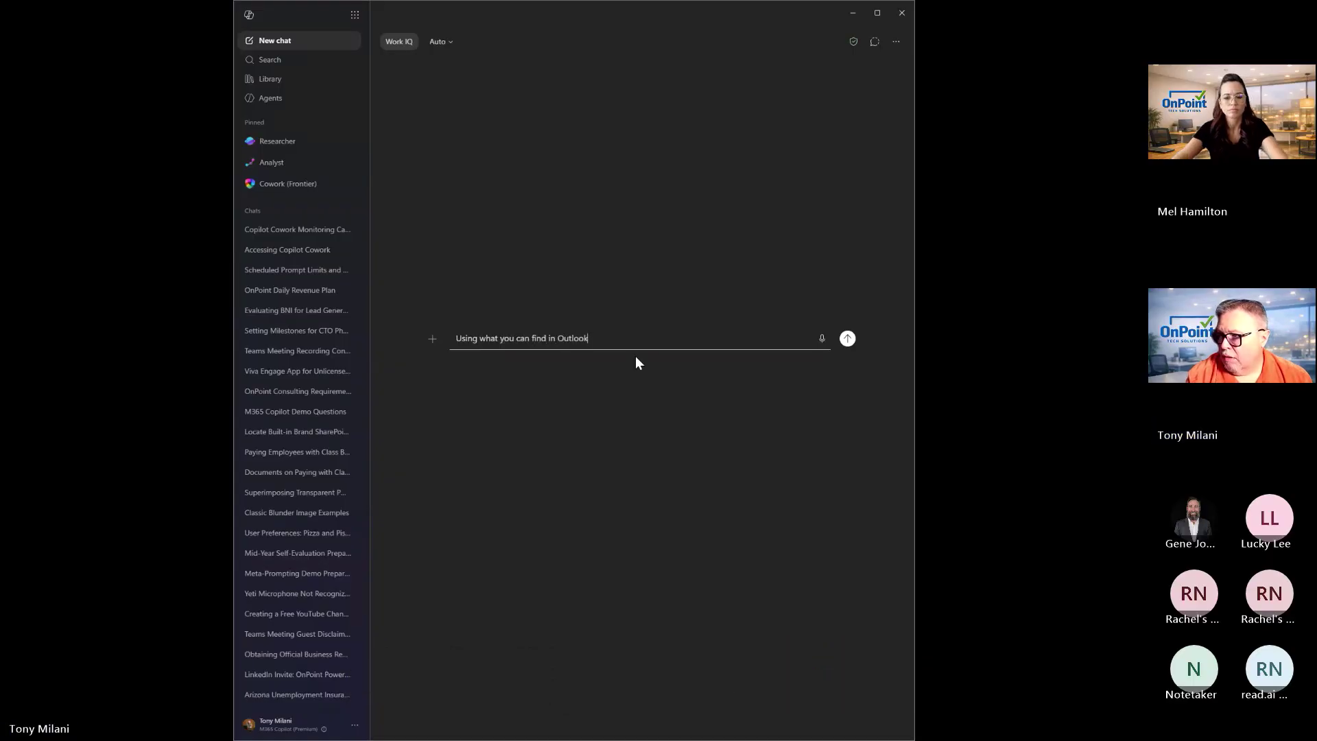
{"action": "type", "text": ", Teams chats"}
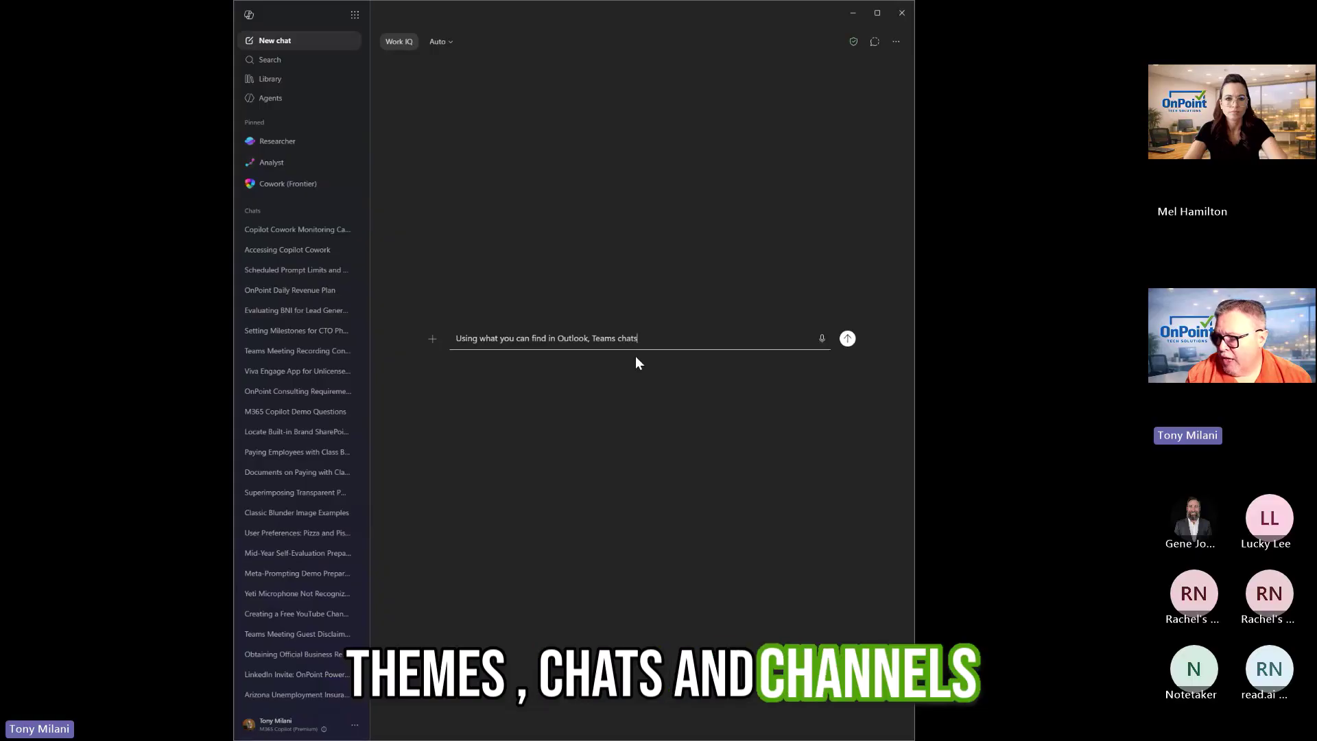
{"action": "type", "text": " and channels, "}
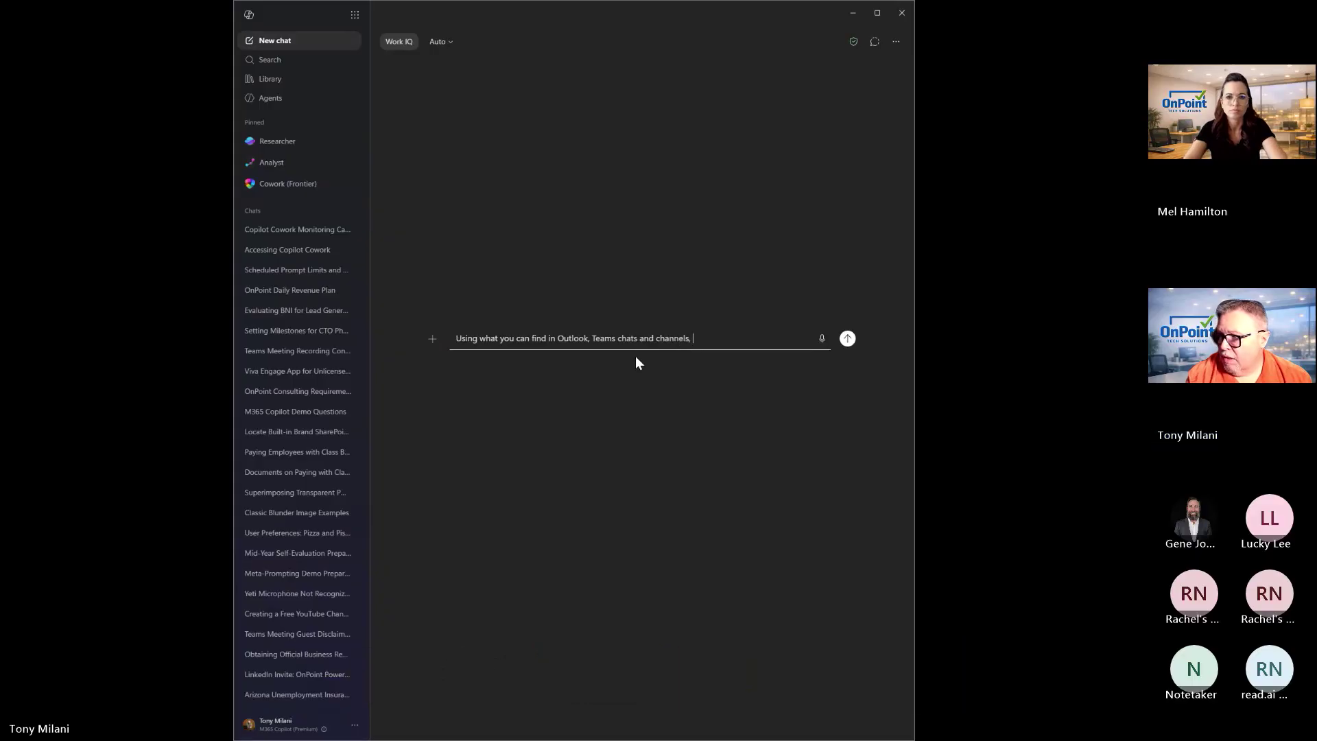
{"action": "type", "text": "document"}
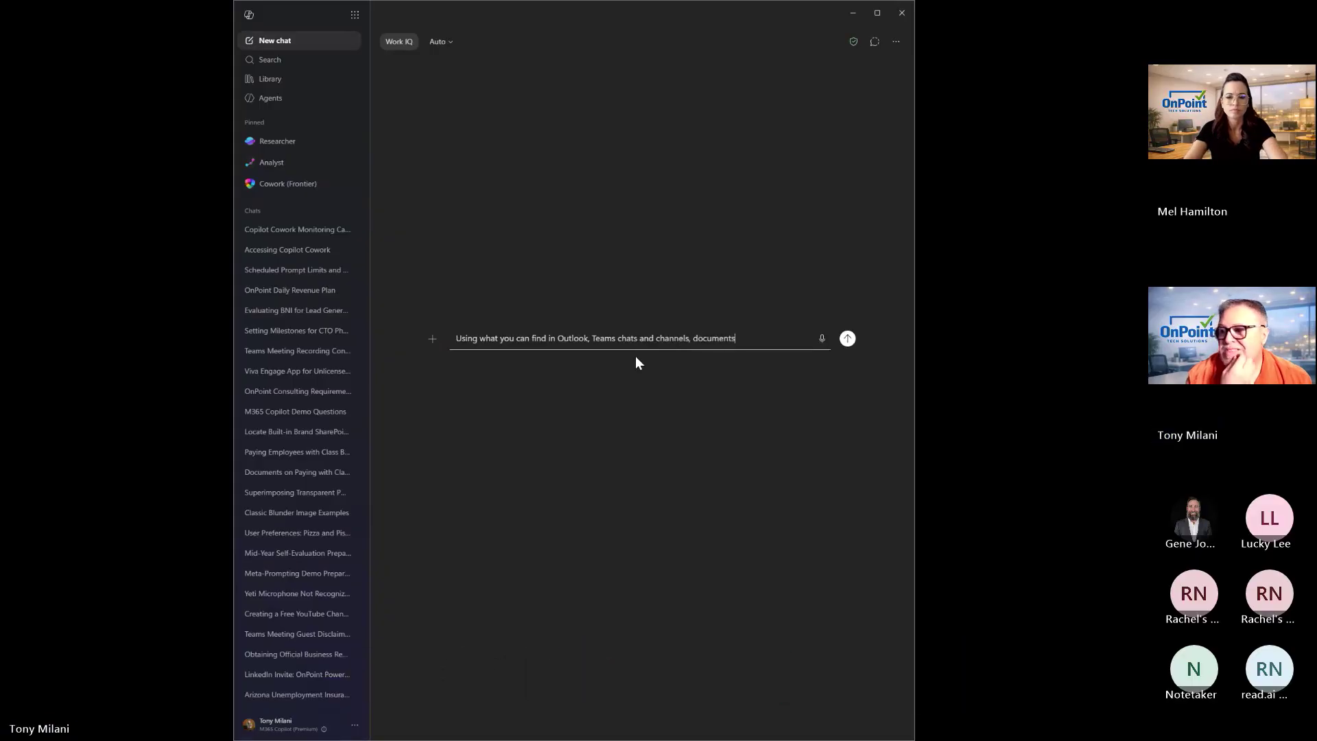
{"action": "type", "text": "s"}
{"action": "type", "text": " that I've"}
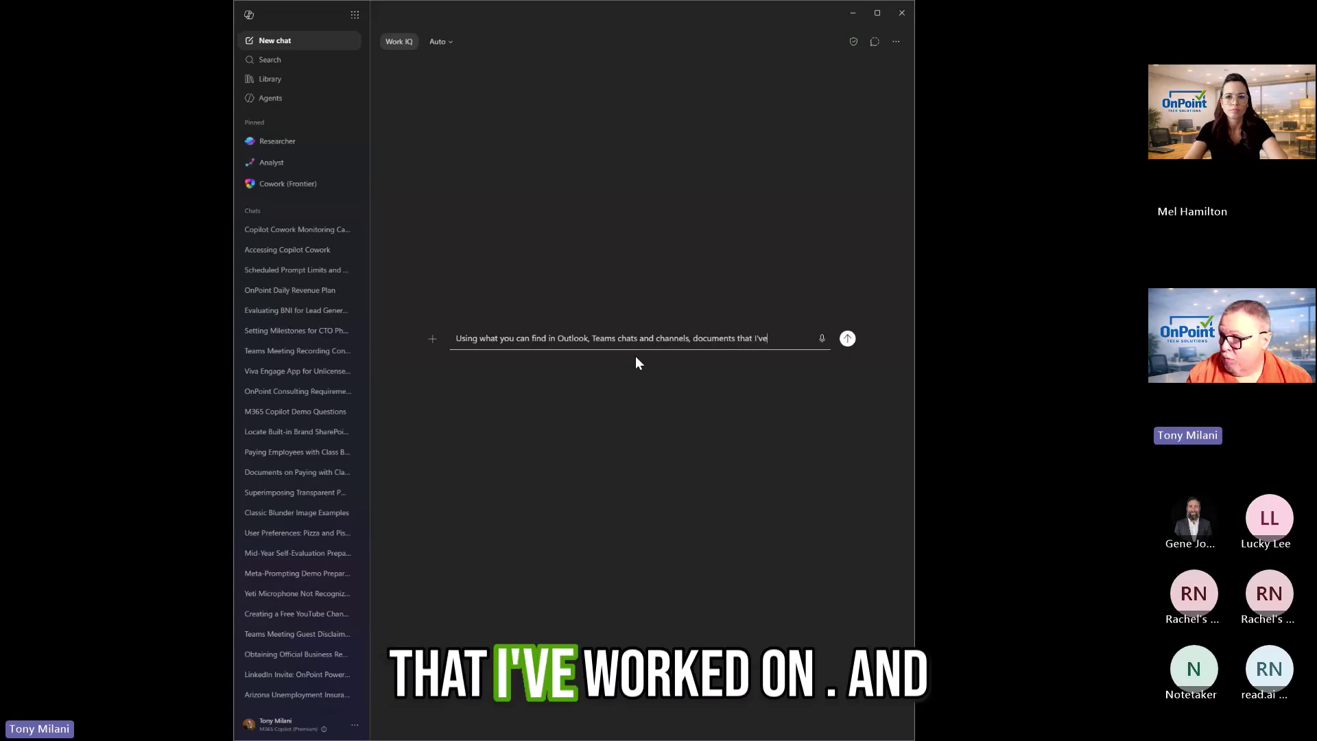
{"action": "type", "text": " worked on, a"}
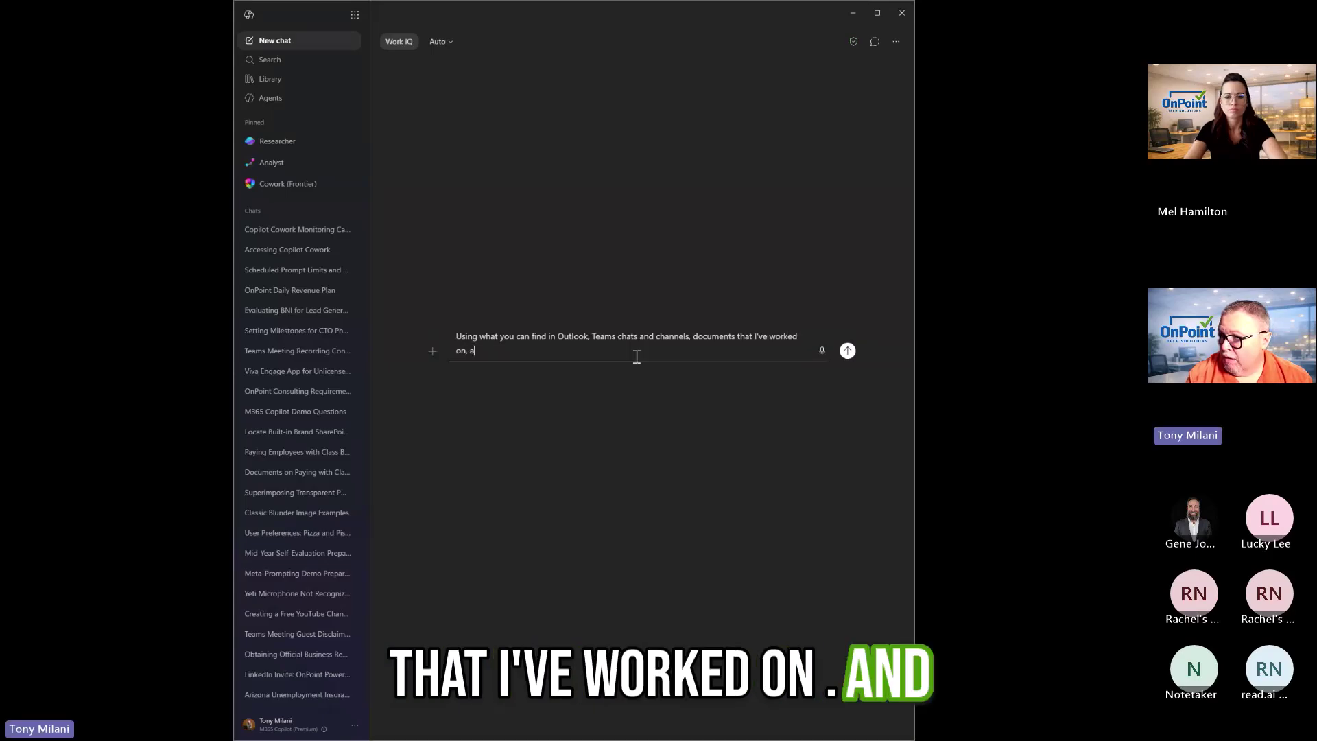
- Continue the prompt with "and objectives we both know I set for the week, bullet out"
{"action": "type", "text": "nd"}
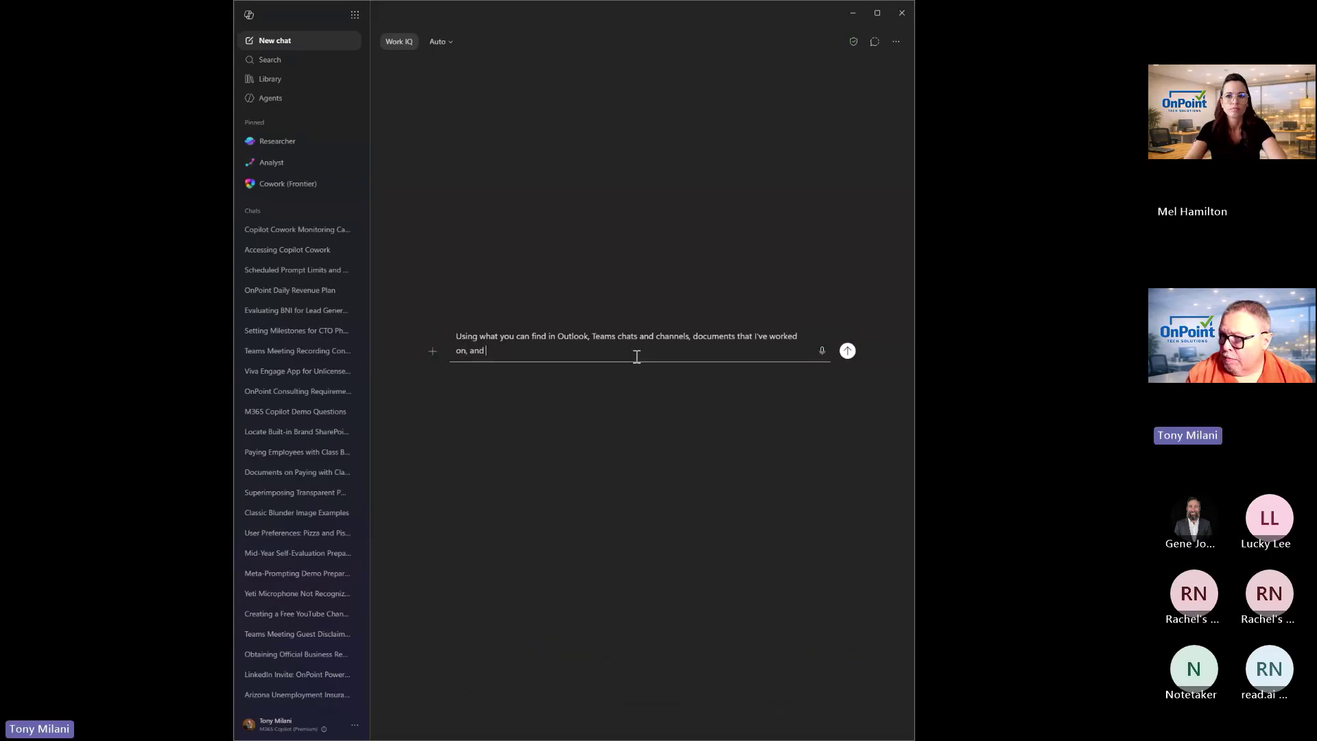
{"action": "type", "text": " objectives"}
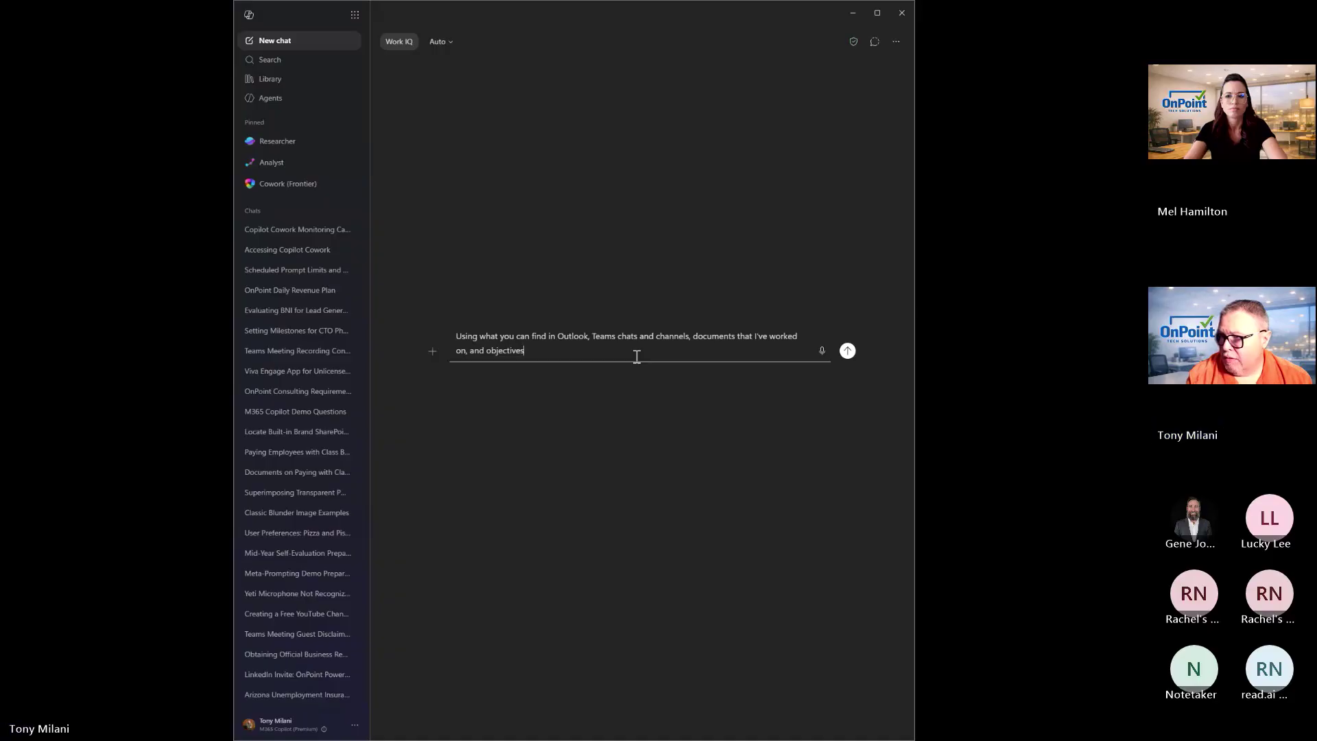
{"action": "type", "text": " we both k"}
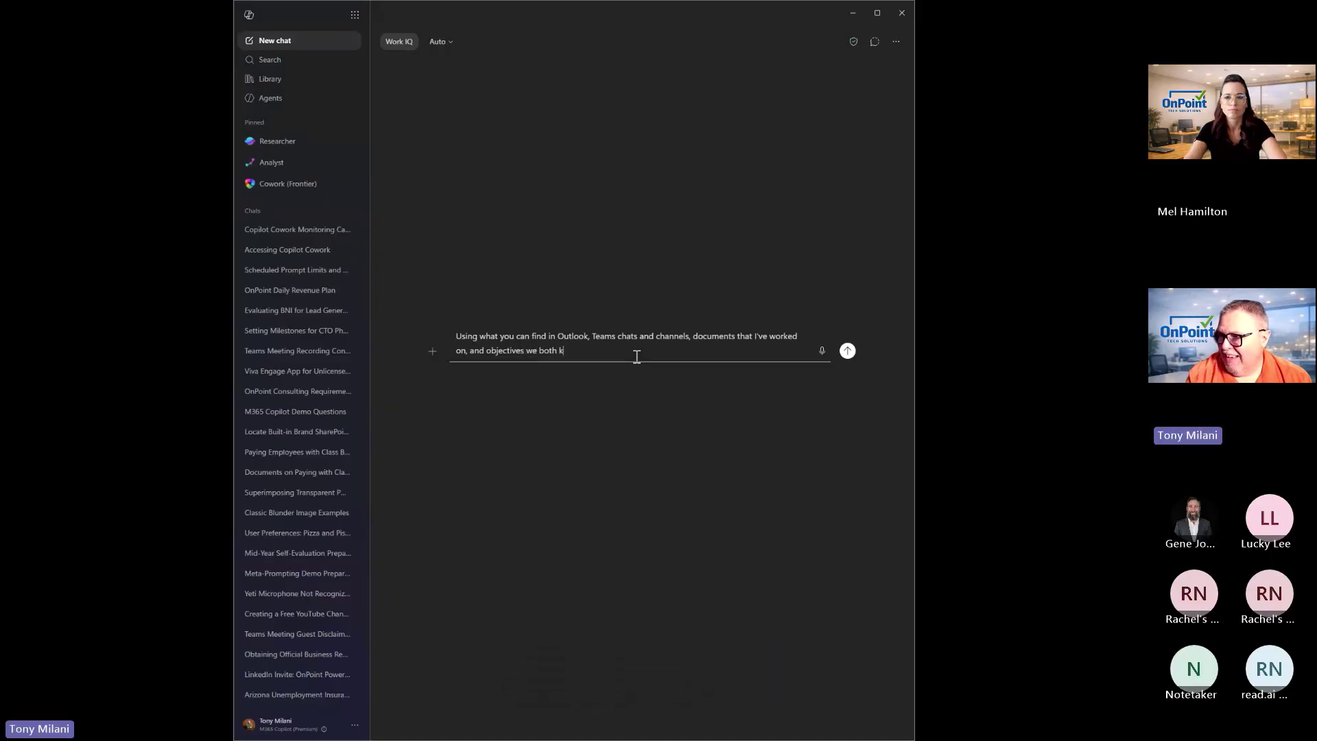
{"action": "type", "text": "now Se"}
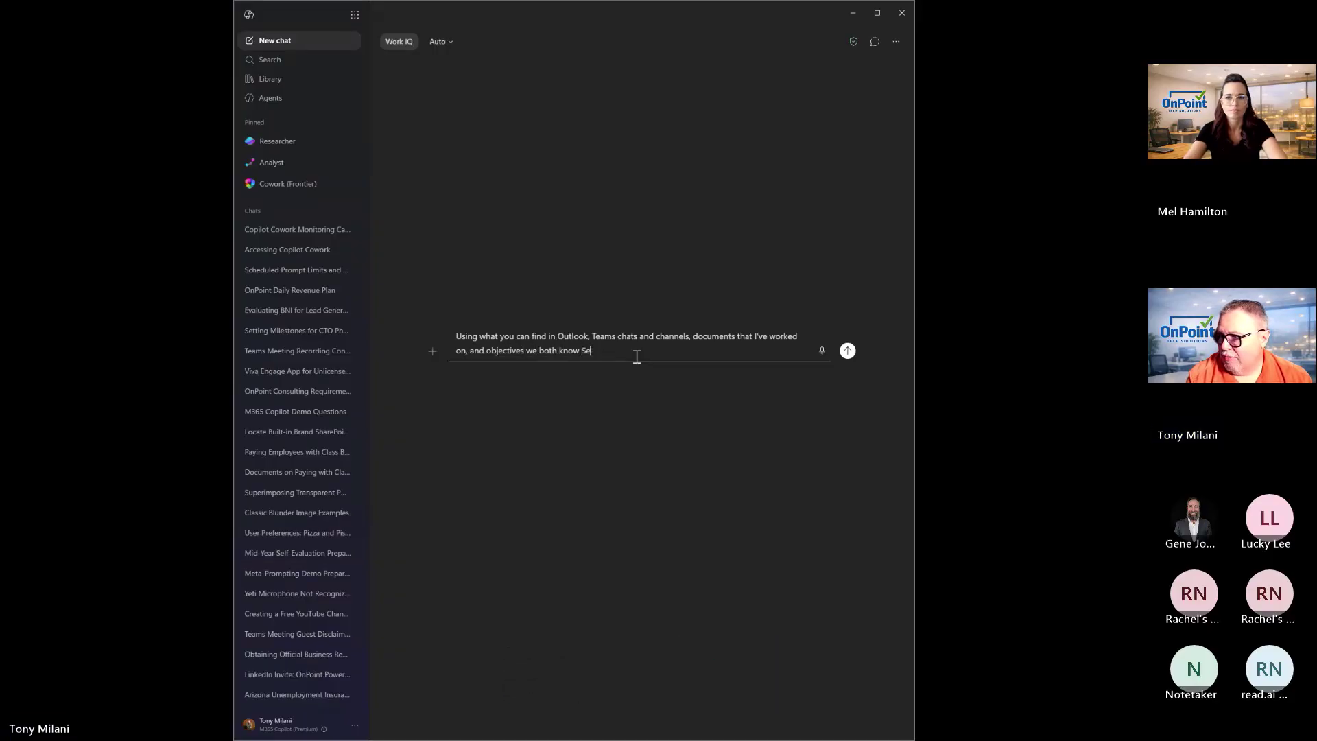
{"action": "type", "text": "t"}
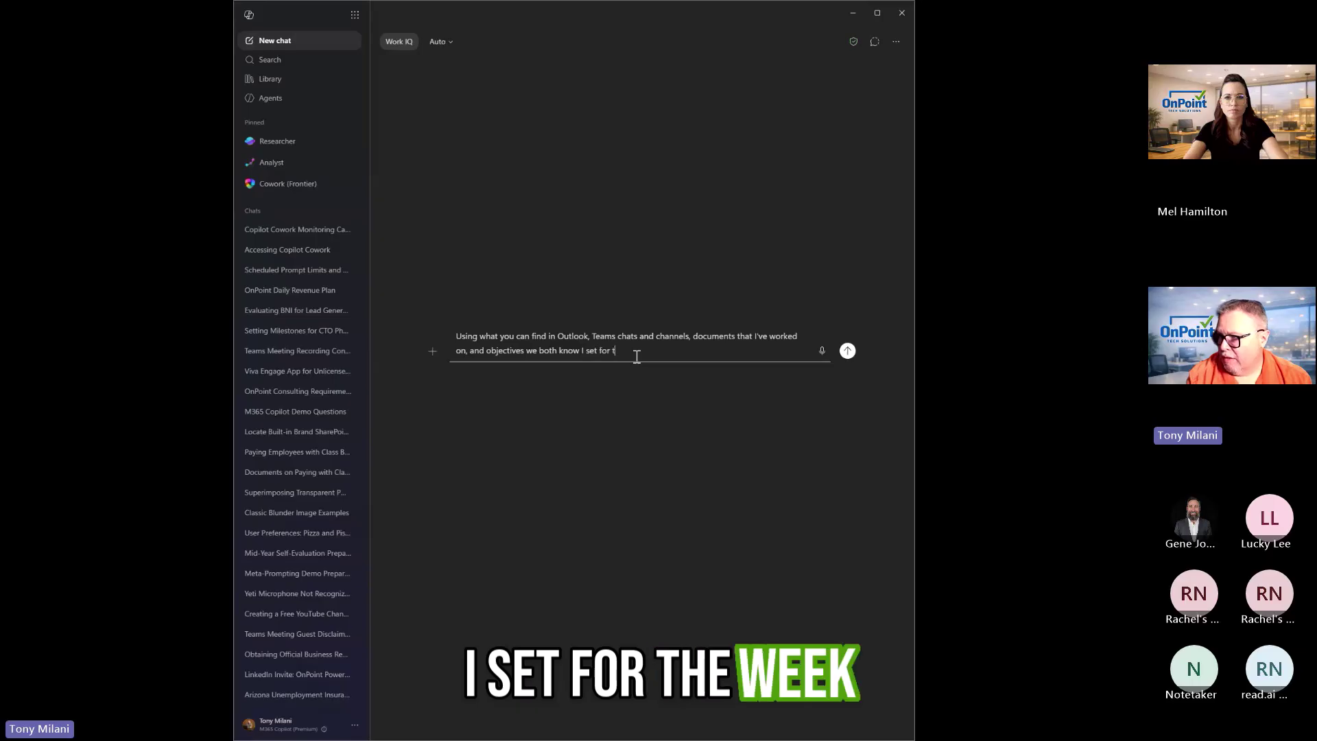
{"action": "type", "text": " set for the week,"}
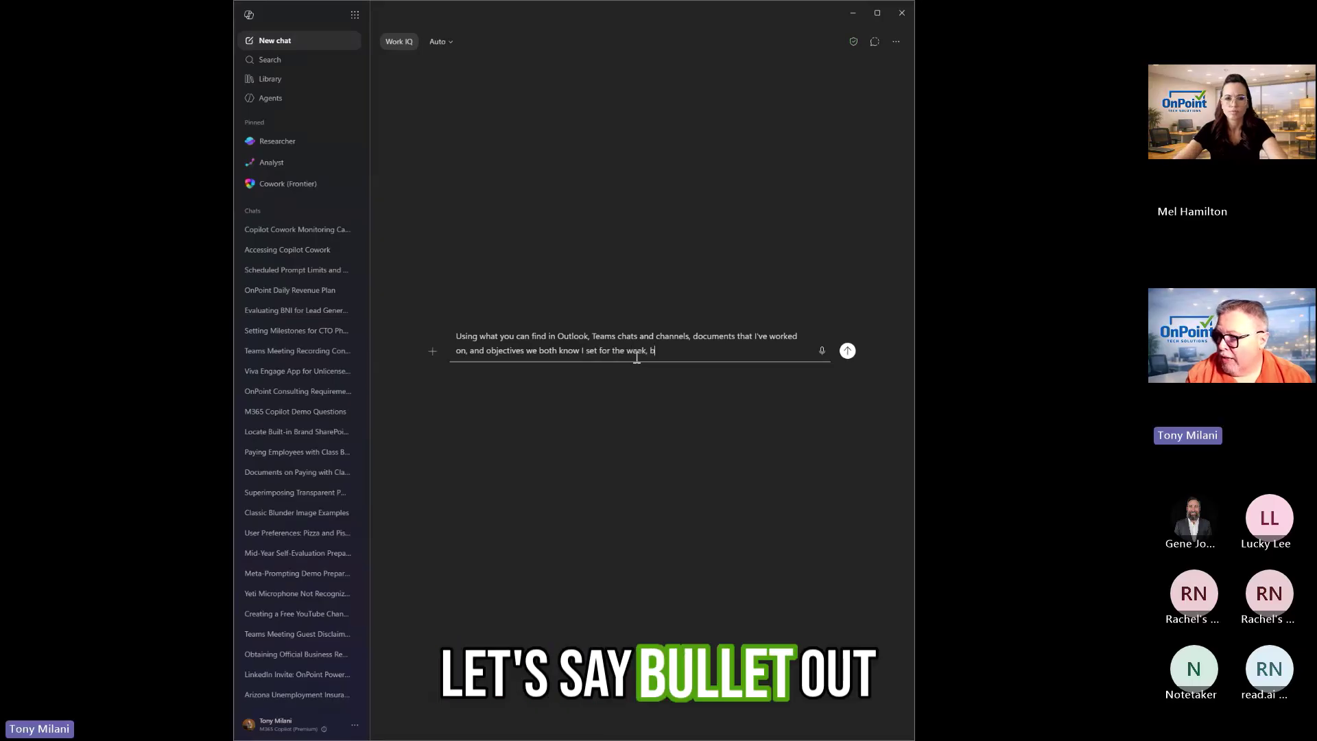
{"action": "type", "text": " bullet out "}
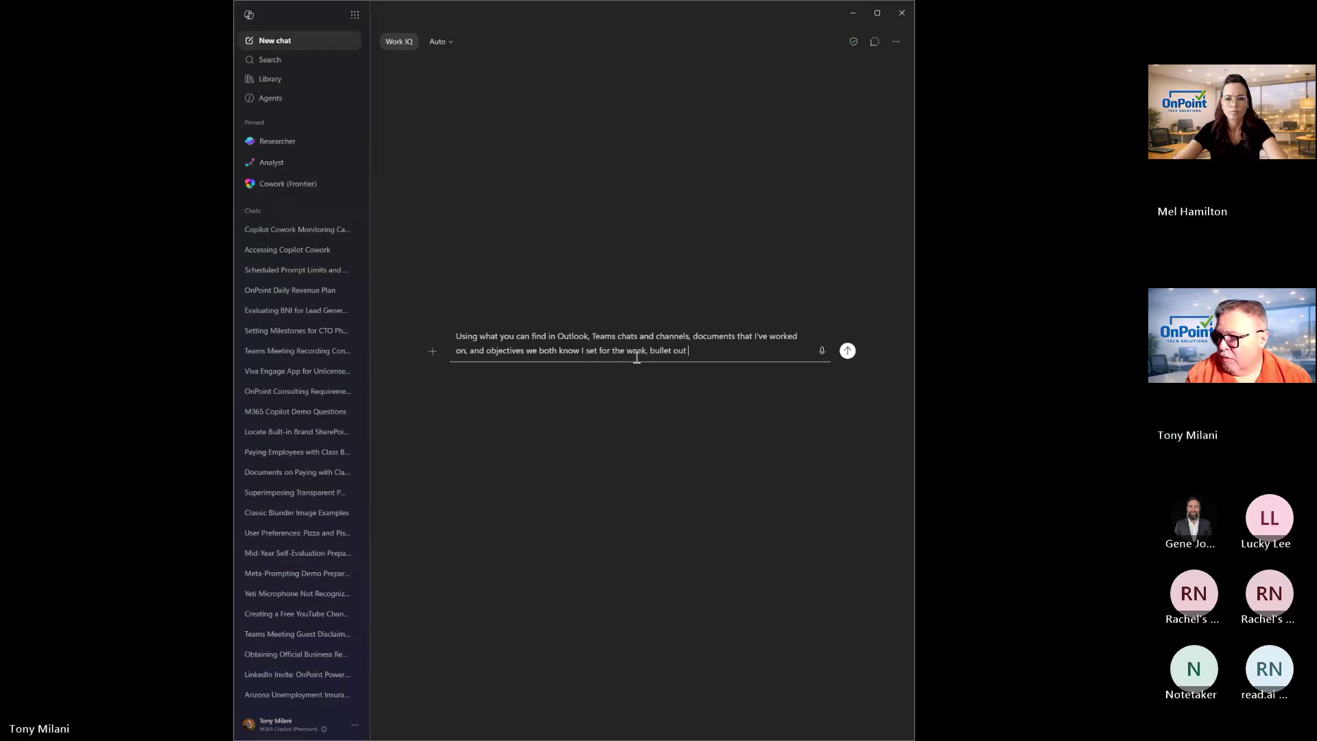
{"action": "type", "text": "the accompl"}
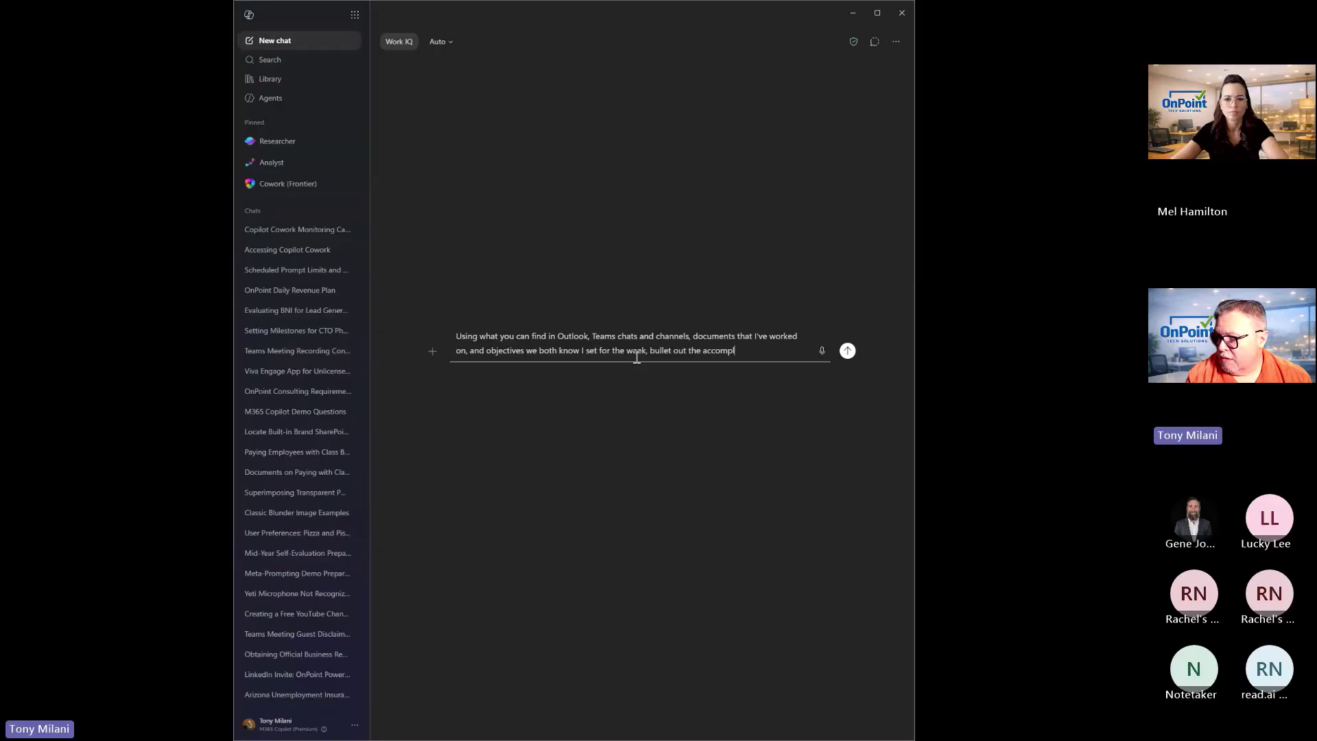
{"action": "type", "text": "ishments I've jhad"}
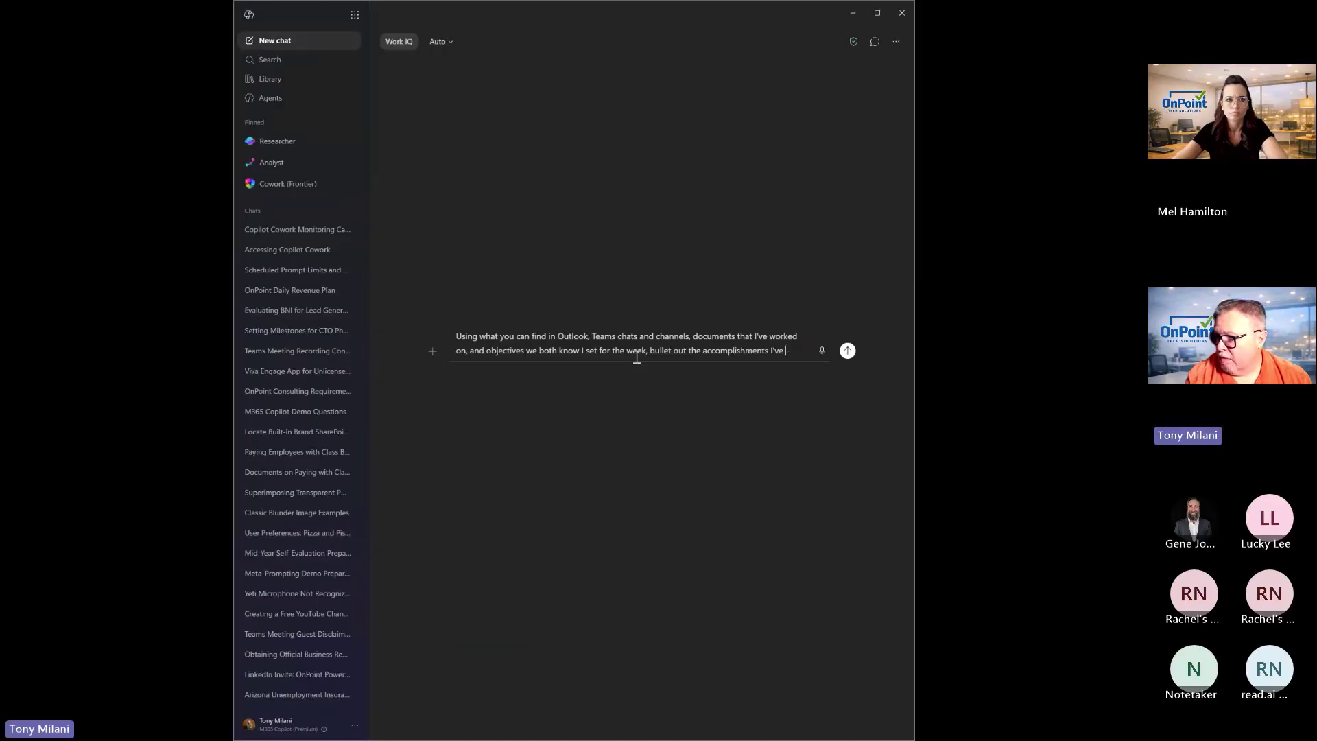
{"action": "key", "text": "BackSpace"}
{"action": "key", "text": "BackSpace"}
{"action": "key", "text": "BackSpace"}
{"action": "key", "text": "BackSpace"}
{"action": "key", "text": "BackSpace"}
{"action": "key", "text": "BackSpace"}
{"action": "key", "text": "BackSpace"}
{"action": "key", "text": "BackSpace"}
{"action": "key", "text": "BackSpace"}
{"action": "key", "text": "BackSpace"}
{"action": "key", "text": "BackSpace"}
{"action": "key", "text": "BackSpace"}
{"action": "key", "text": "BackSpace"}
{"action": "key", "text": "BackSpace"}
{"action": "key", "text": "BackSpace"}
{"action": "key", "text": "BackSpace"}
{"action": "key", "text": "BackSpace"}
{"action": "key", "text": "BackSpace"}
{"action": "key", "text": "BackSpace"}
{"action": "key", "text": "BackSpace"}
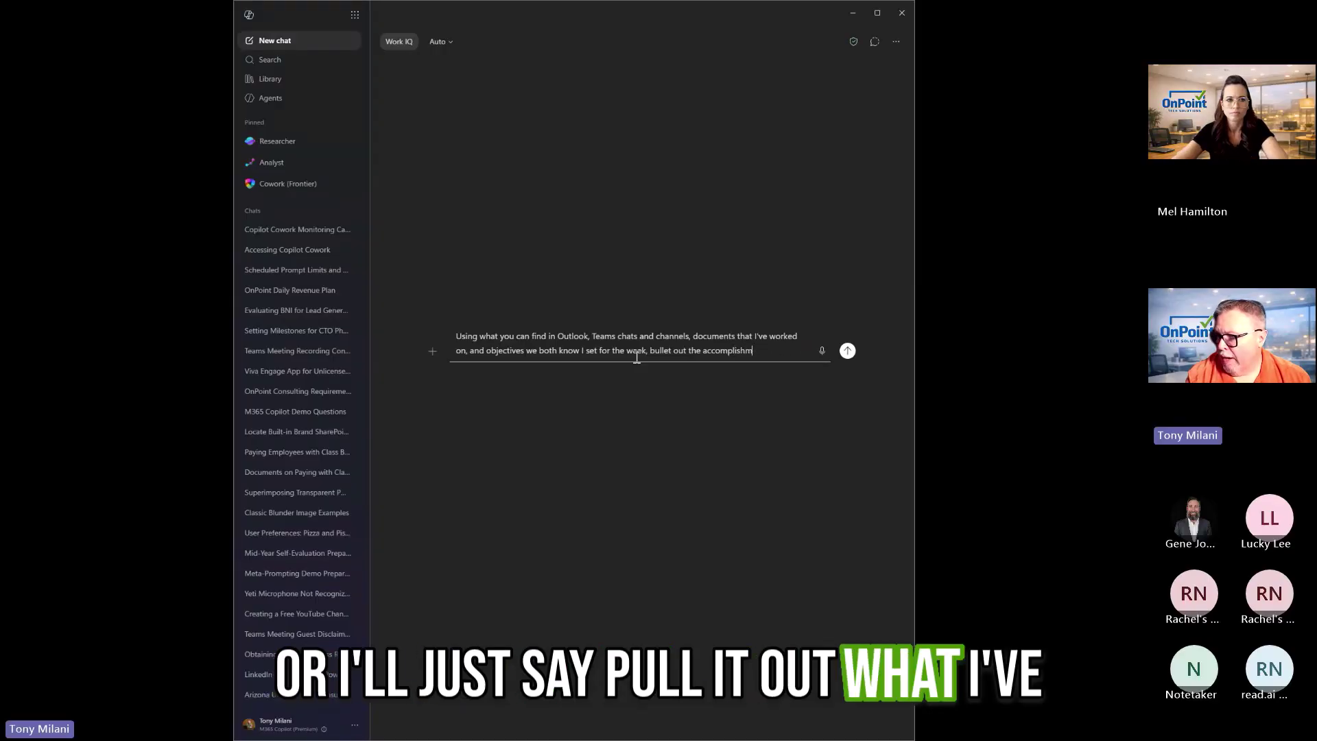
{"action": "key", "text": "BackSpace"}
- Finish the prompt's sentence with "what I've accomplished this week."
{"action": "type", "text": "whja"}
{"action": "key", "text": "BackSpace"}
{"action": "key", "text": "BackSpace"}
{"action": "type", "text": "at I've accomplished this week."}
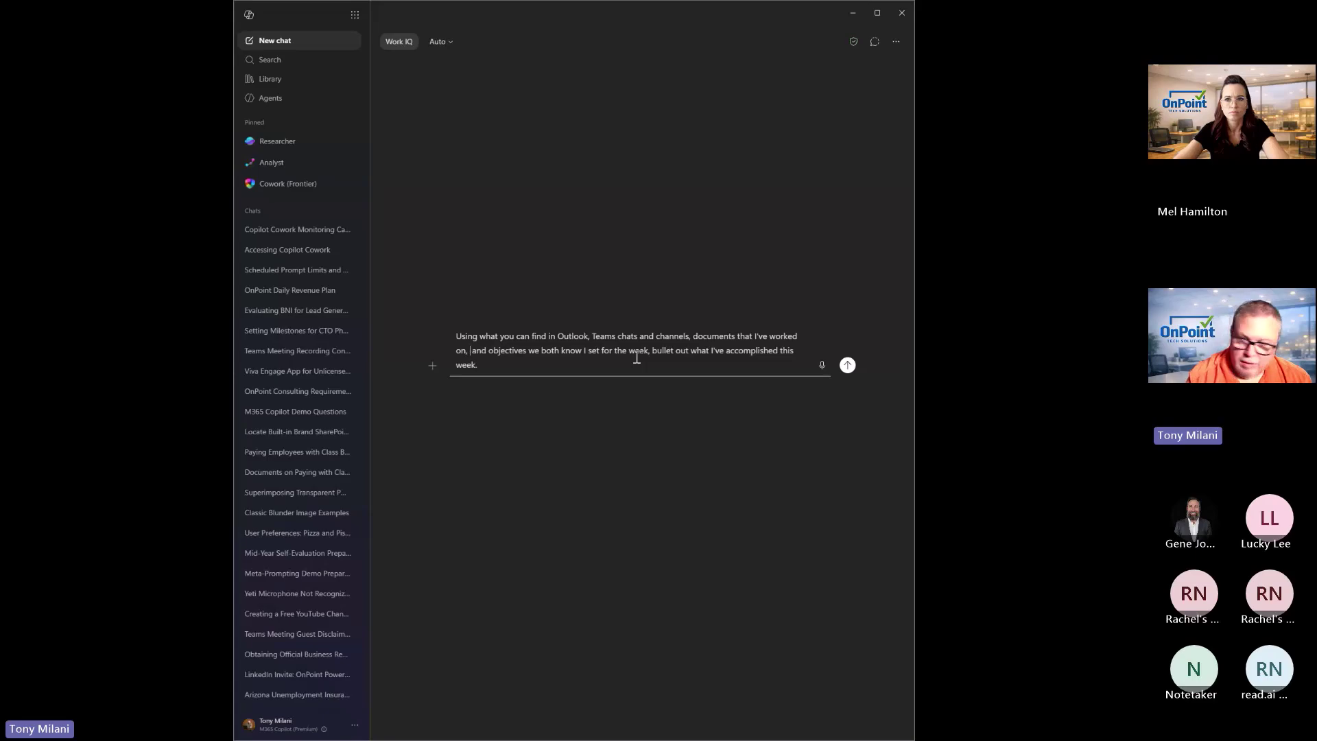
- Insert "and also mining the Planner app," after "worked on," in the prompt and submit it
{"action": "type", "text": "and also mining "}
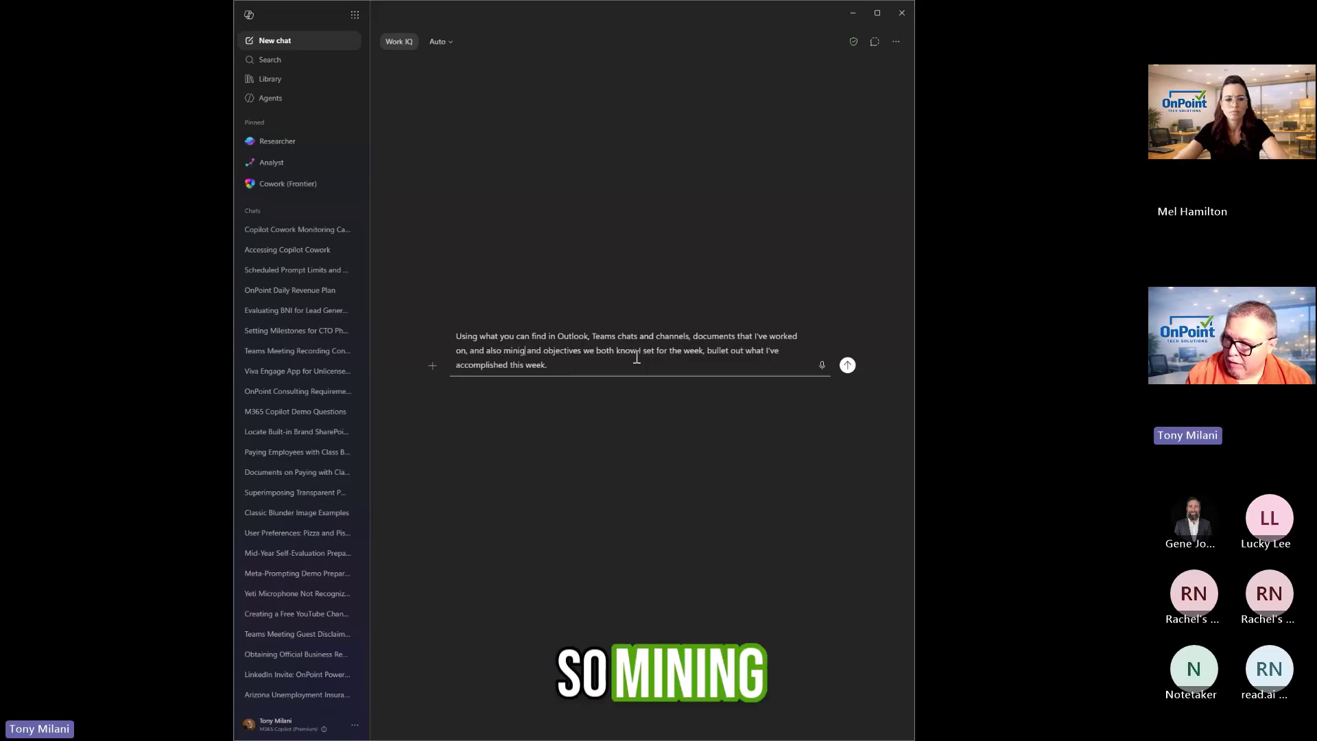
{"action": "type", "text": "the Planner ap"}
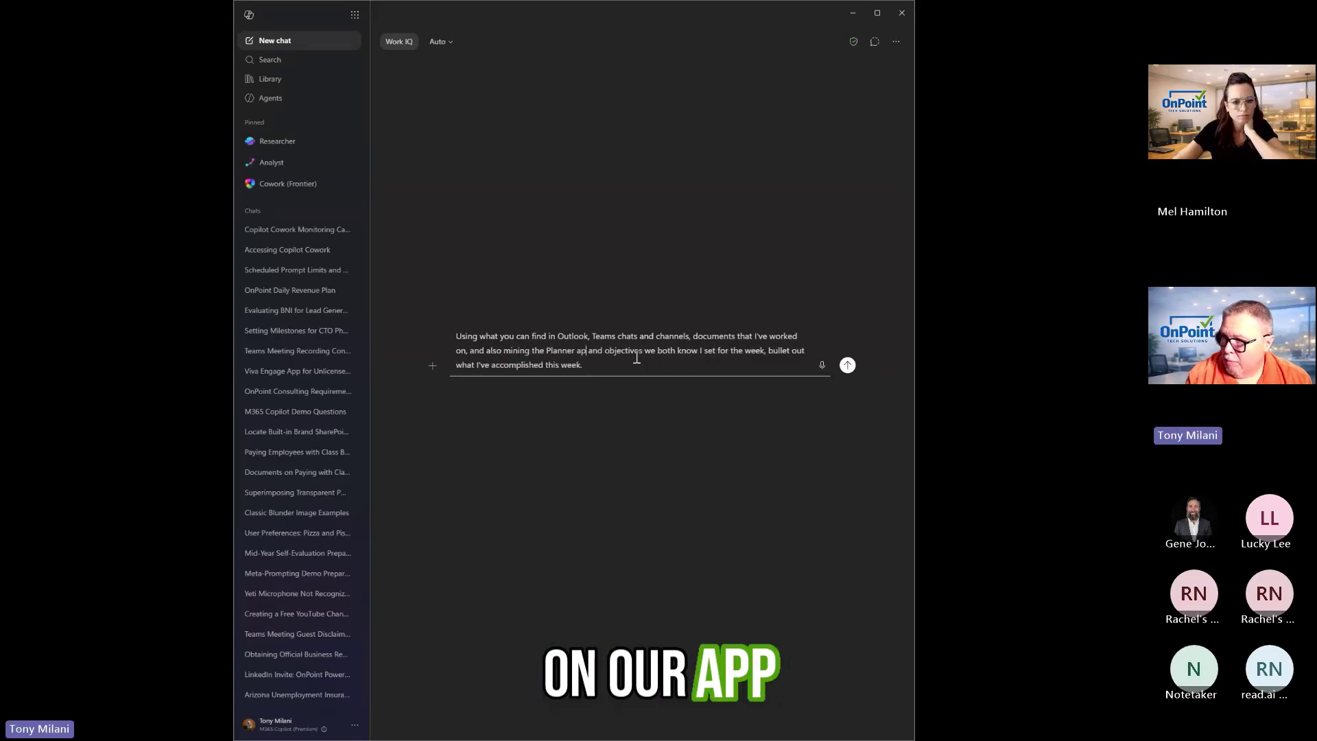
{"action": "type", "text": "p,"}
{"action": "key", "text": "Return"}
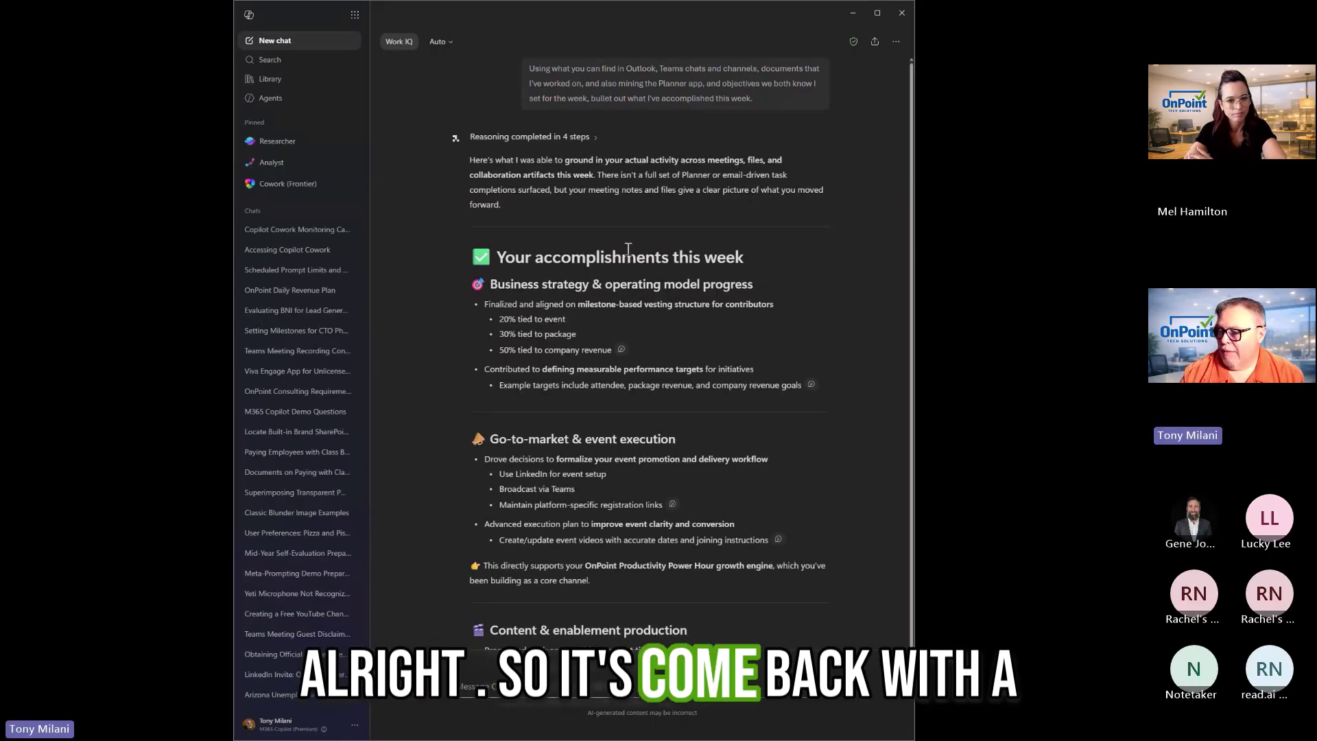
- Start a schedule for the submitted accomplishments prompt and set it to repeat every week on Friday
{"action": "scroll", "coordinate": [539, 226], "scroll_direction": "down", "scroll_amount": 3}
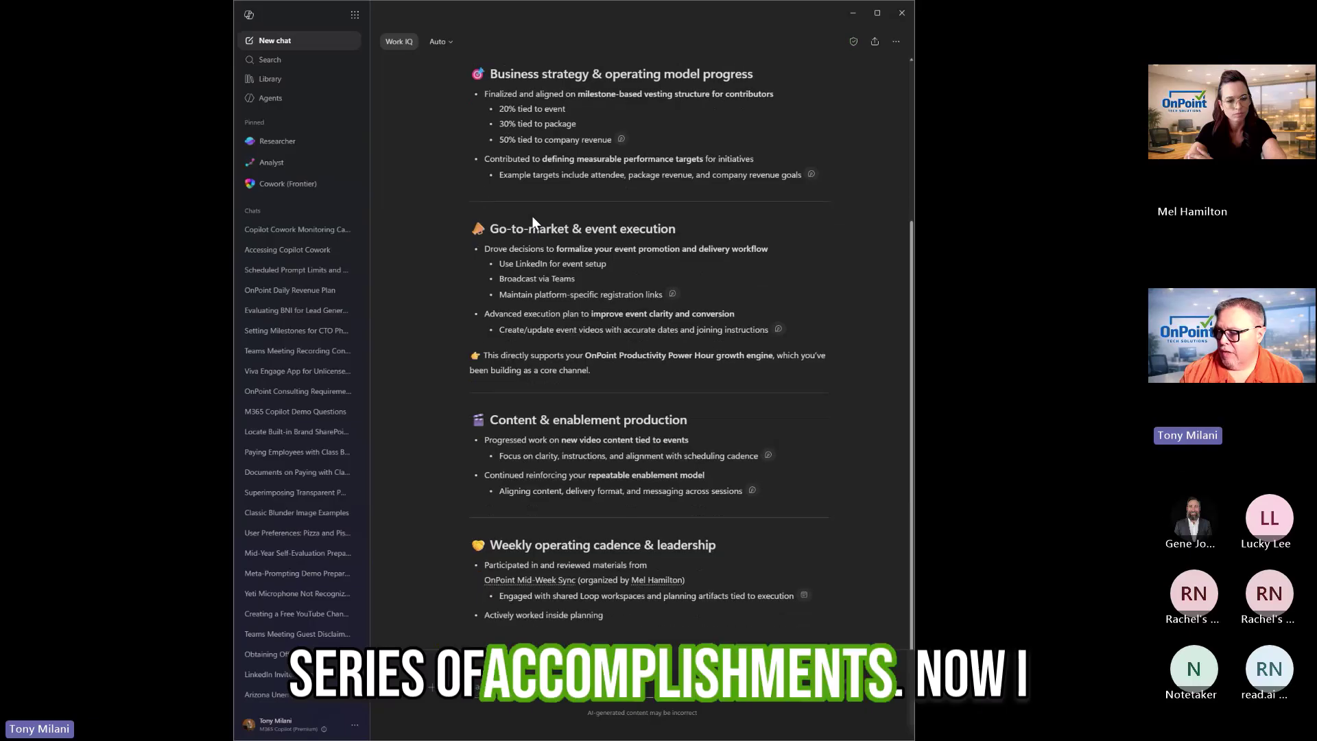
{"action": "scroll", "coordinate": [534, 214], "scroll_direction": "up", "scroll_amount": 3}
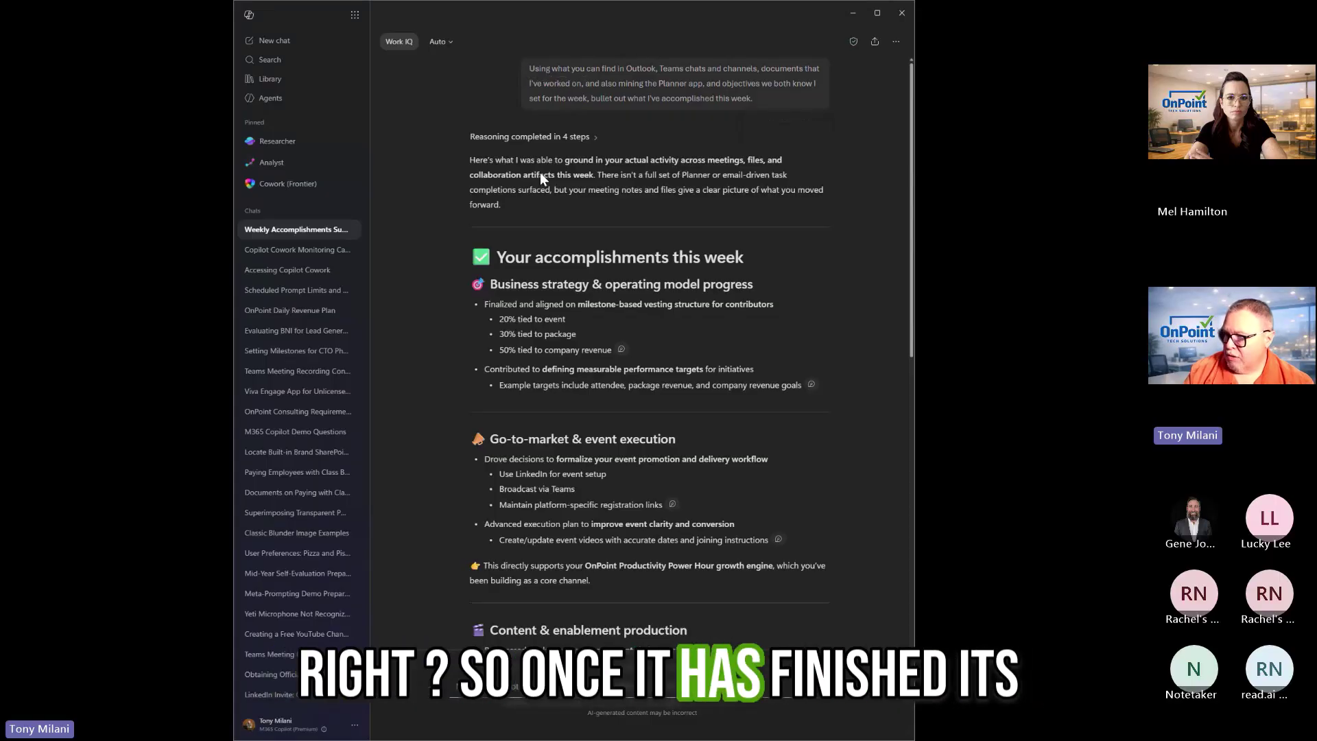
{"action": "mouse_move", "coordinate": [539, 81]}
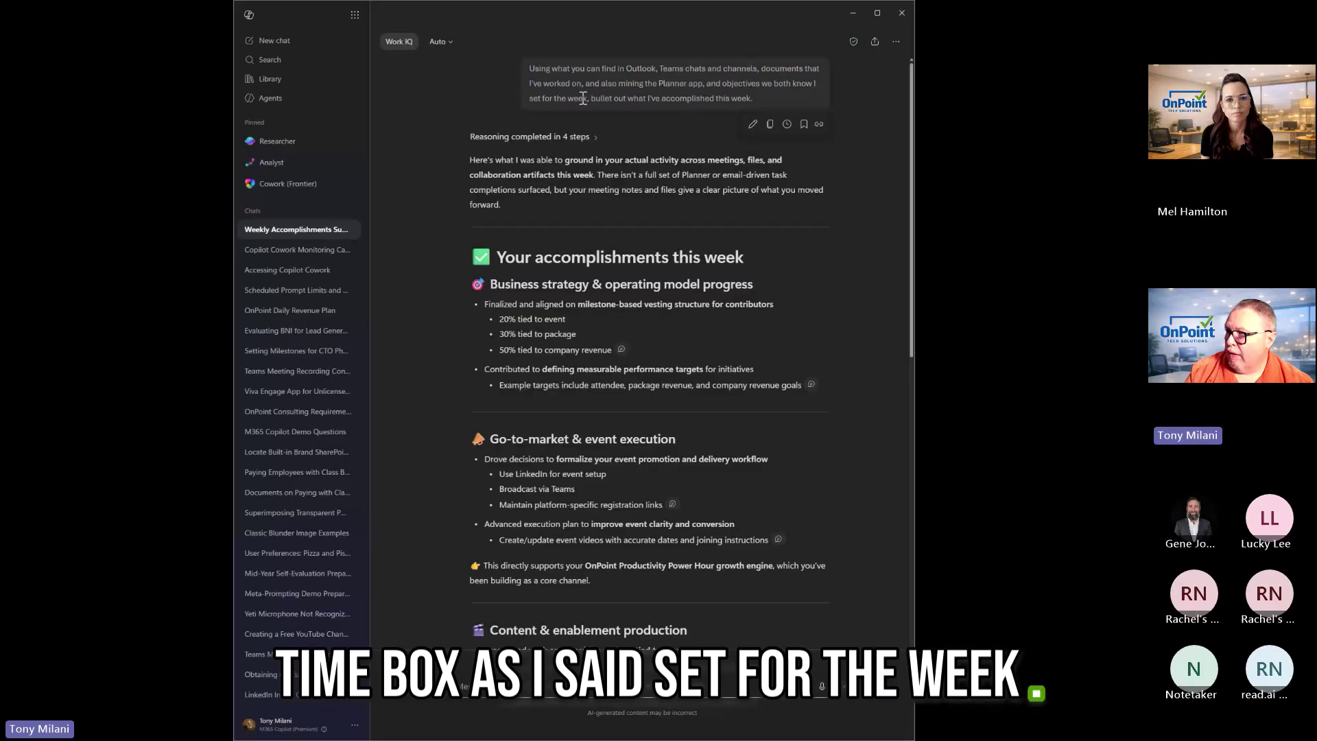
{"action": "mouse_move", "coordinate": [787, 125]}
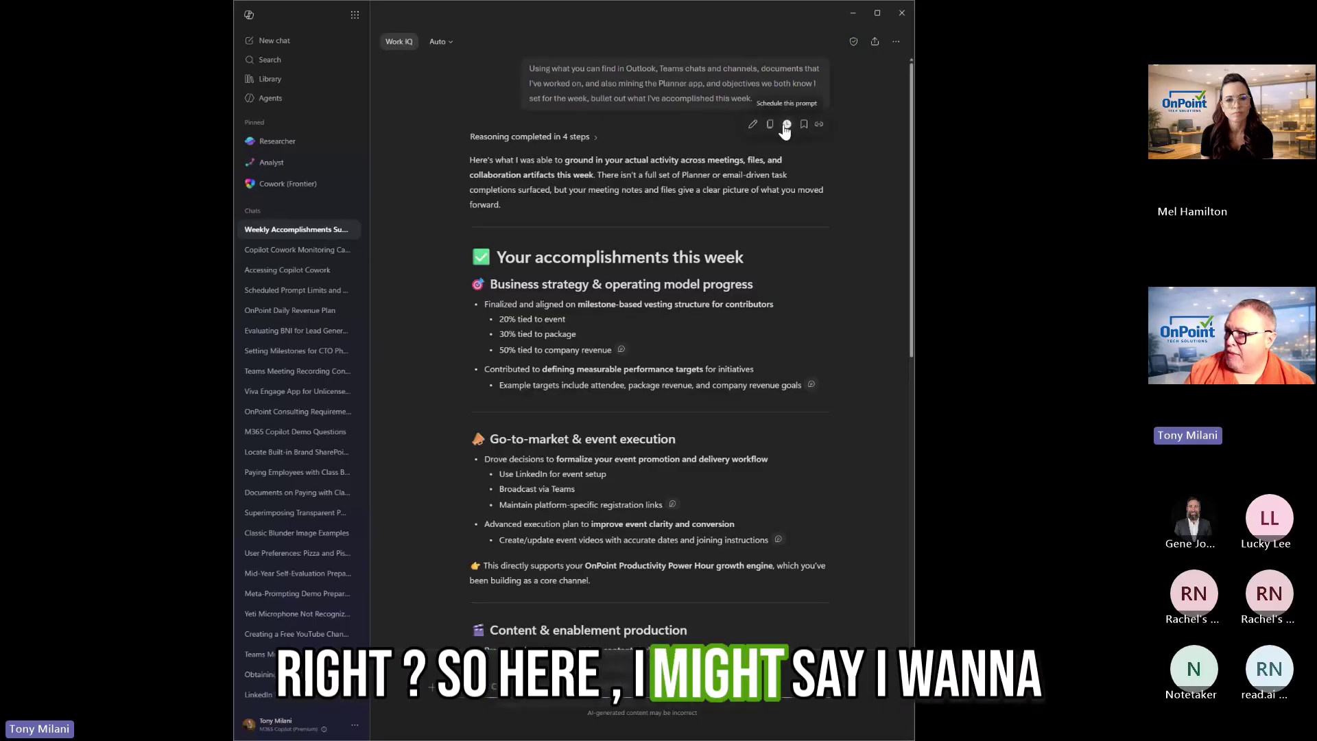
{"action": "left_click", "coordinate": [787, 125]}
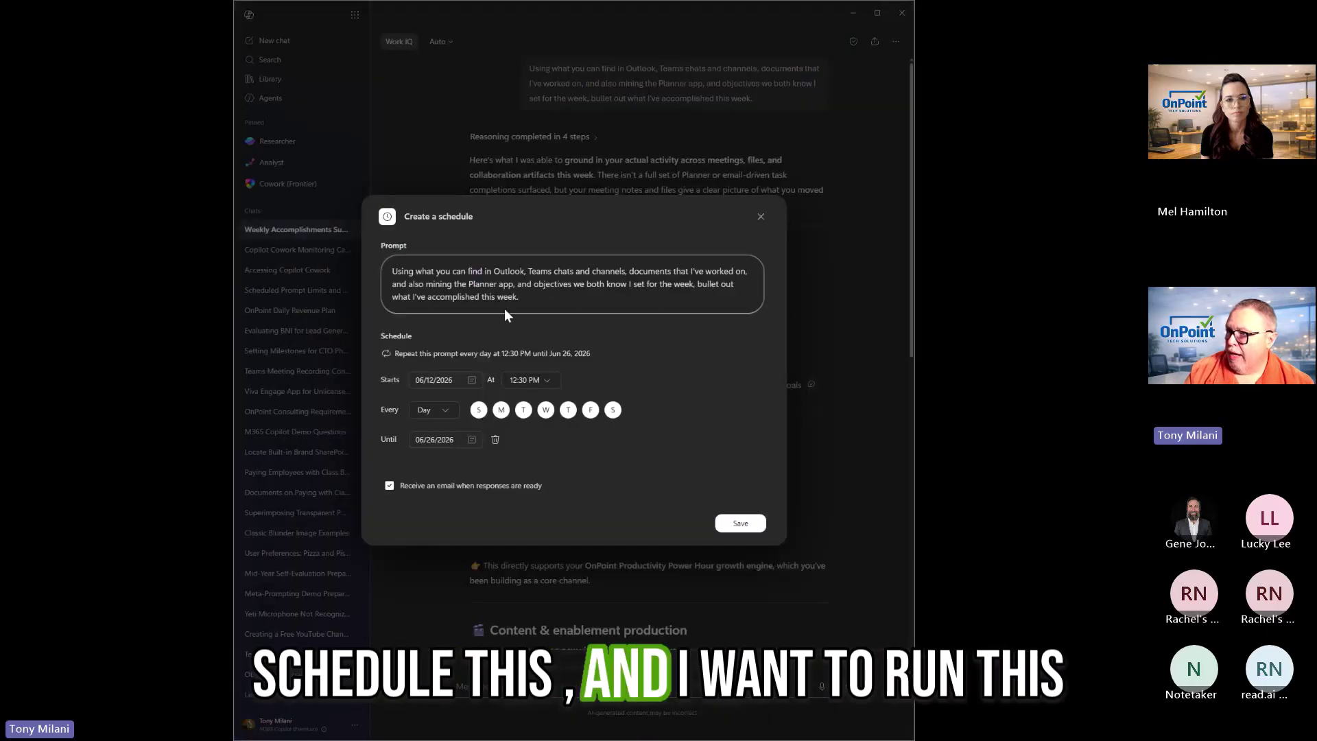
{"action": "left_click", "coordinate": [444, 412]}
{"action": "left_click", "coordinate": [431, 456]}
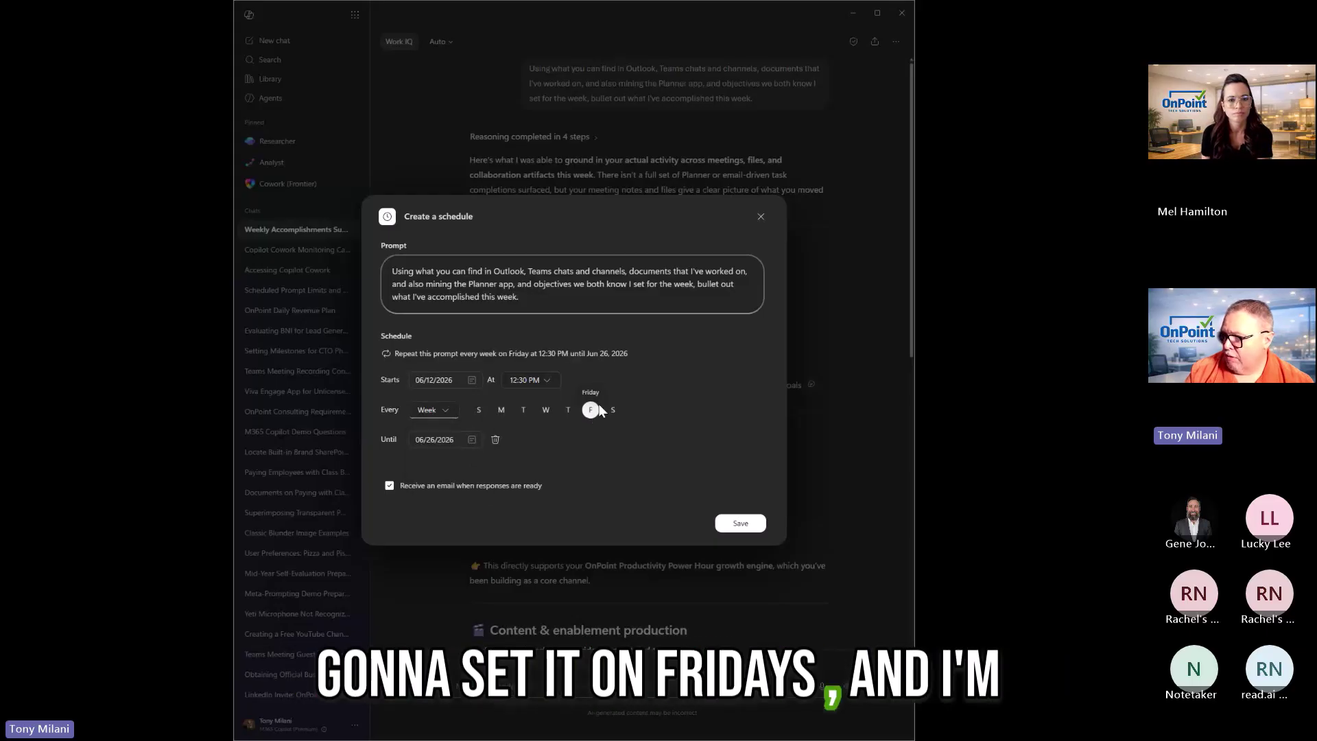
- Set the scheduled prompt's run time to 03:00 PM
{"action": "left_click", "coordinate": [547, 384]}
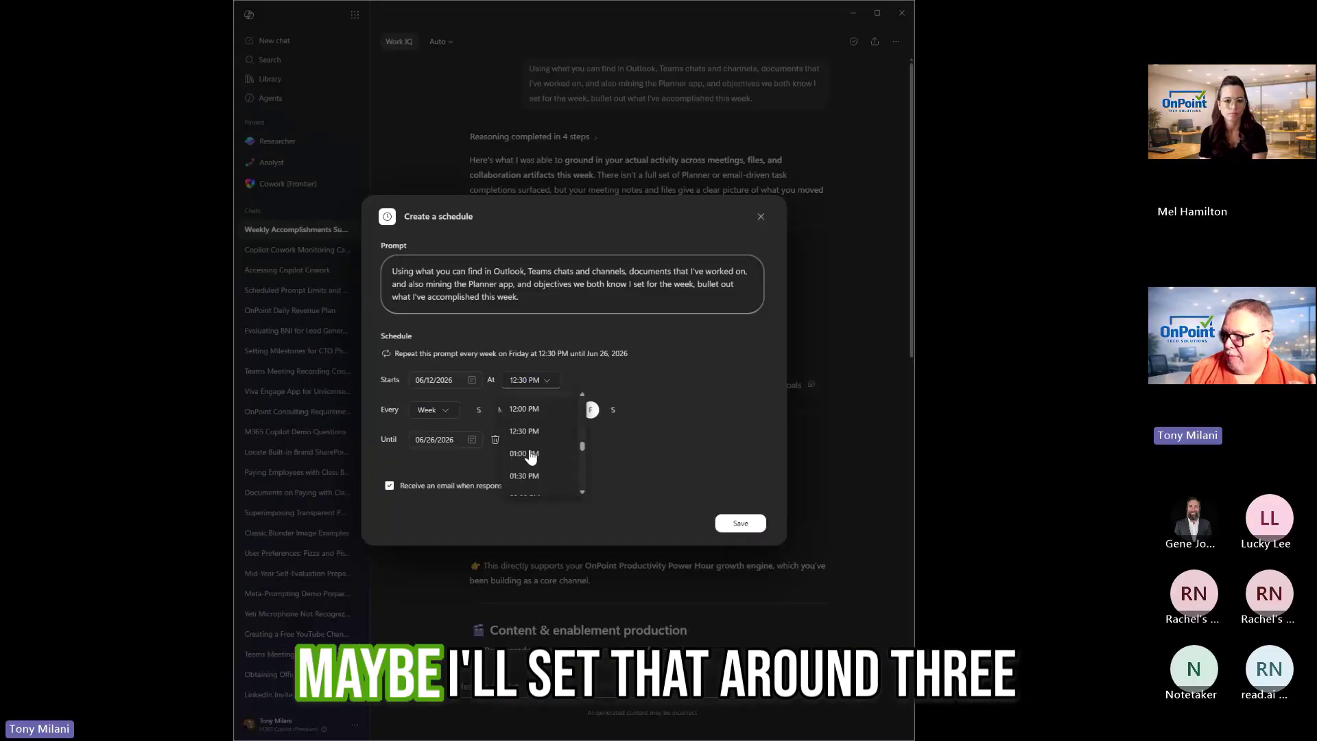
{"action": "scroll", "coordinate": [529, 455], "scroll_direction": "down", "scroll_amount": 3}
{"action": "left_click", "coordinate": [526, 432]}
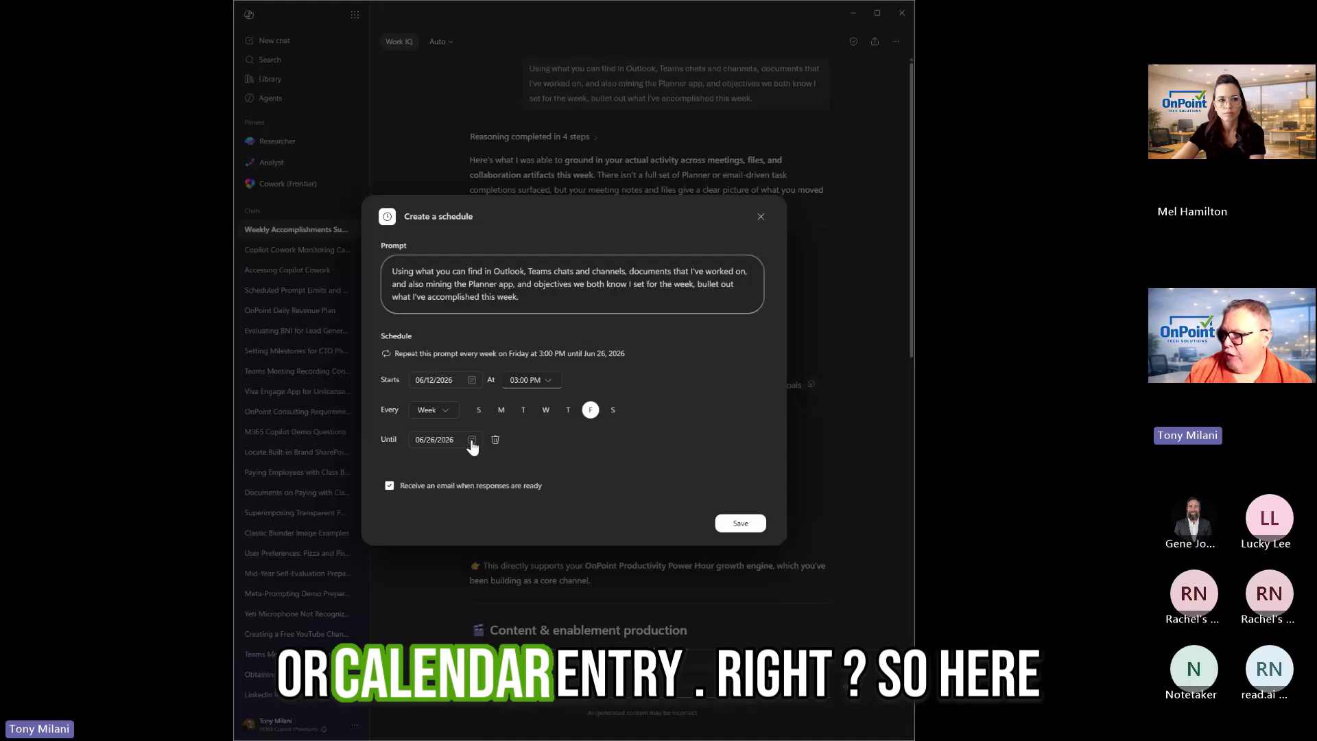
- Set the schedule's end date to 07/31/2026, save it, and close the list of scheduled prompts
{"action": "left_click", "coordinate": [443, 446]}
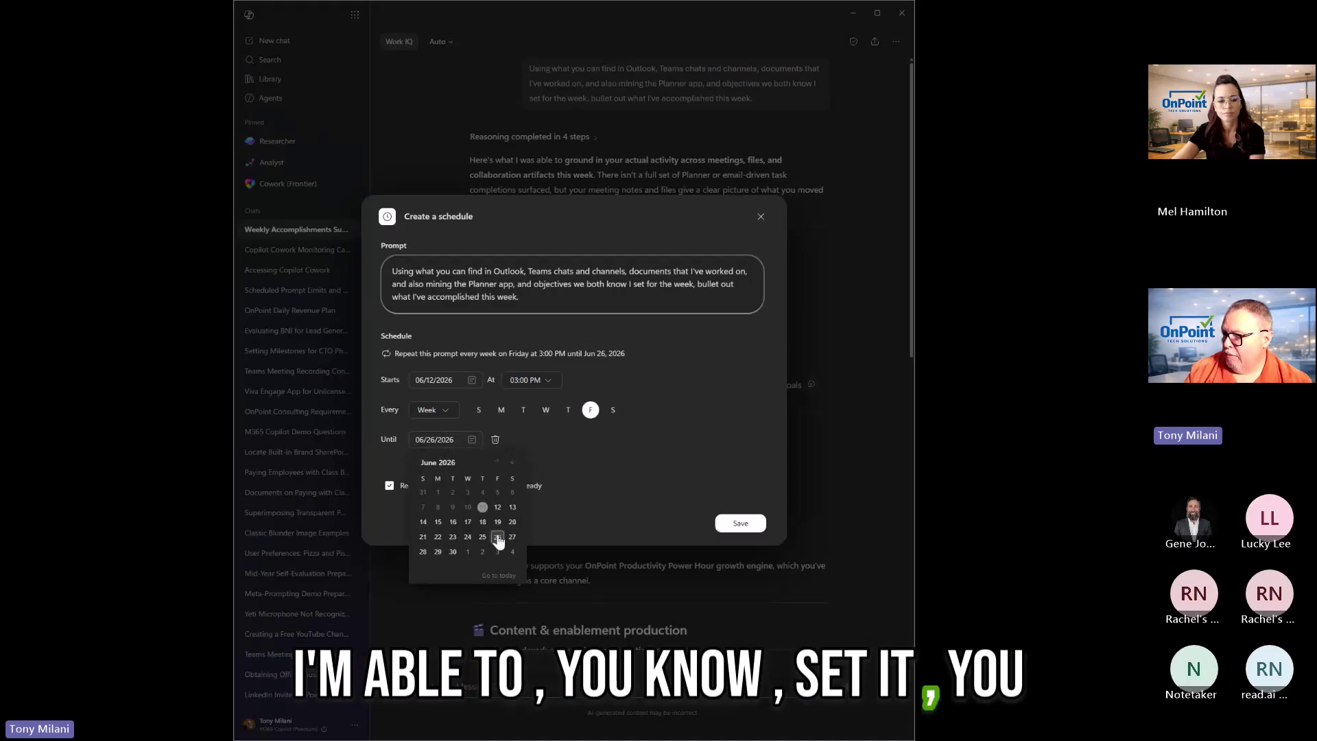
{"action": "scroll", "coordinate": [508, 497], "scroll_direction": "down", "scroll_amount": 1}
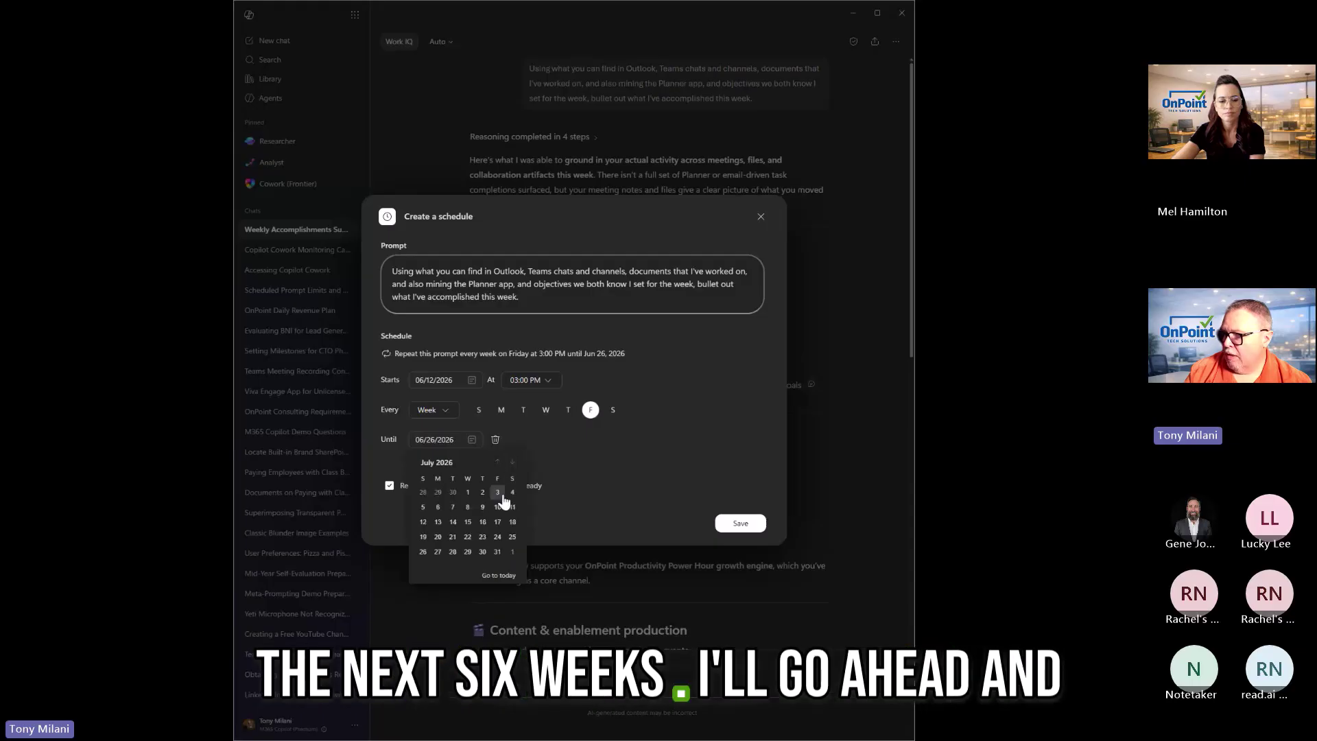
{"action": "left_click", "coordinate": [497, 551]}
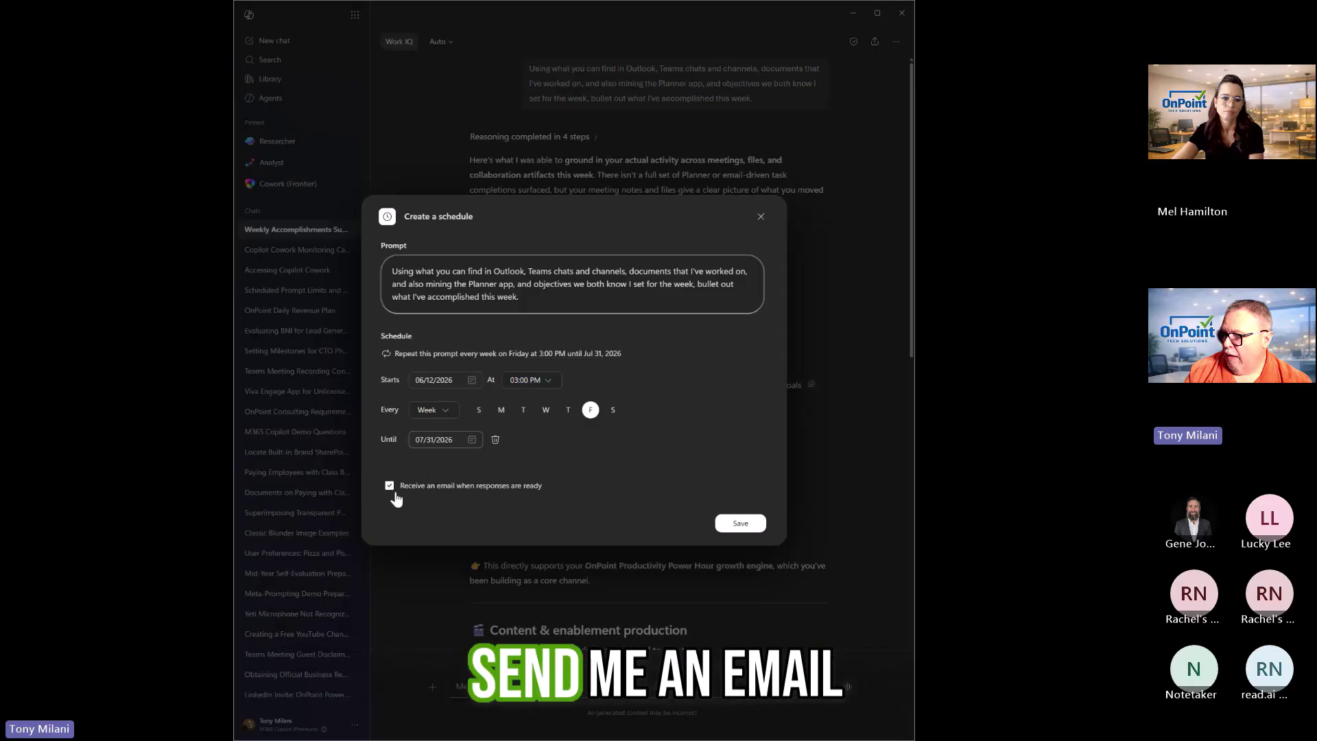
{"action": "left_click", "coordinate": [719, 523]}
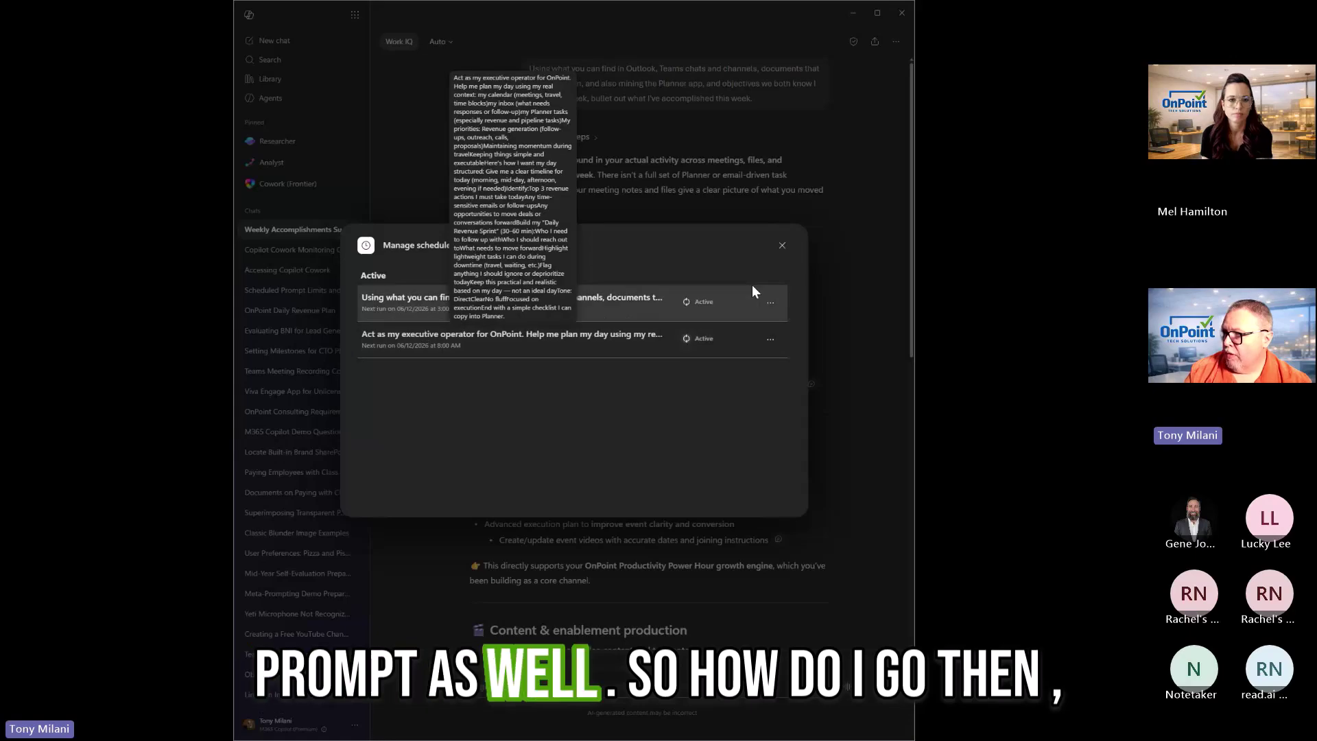
{"action": "left_click", "coordinate": [781, 244]}
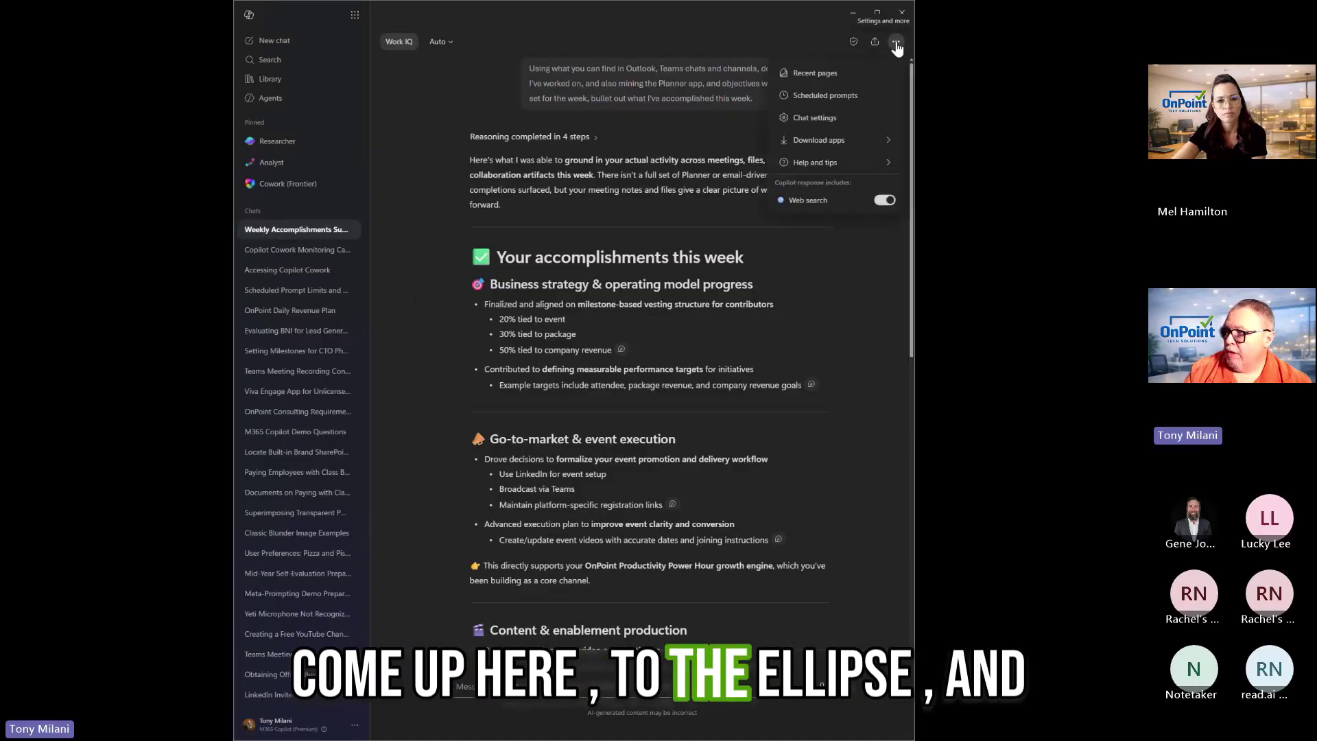
- Open the scheduled prompts list and view the management options for the weekly accomplishments prompt
{"action": "left_click", "coordinate": [789, 99]}
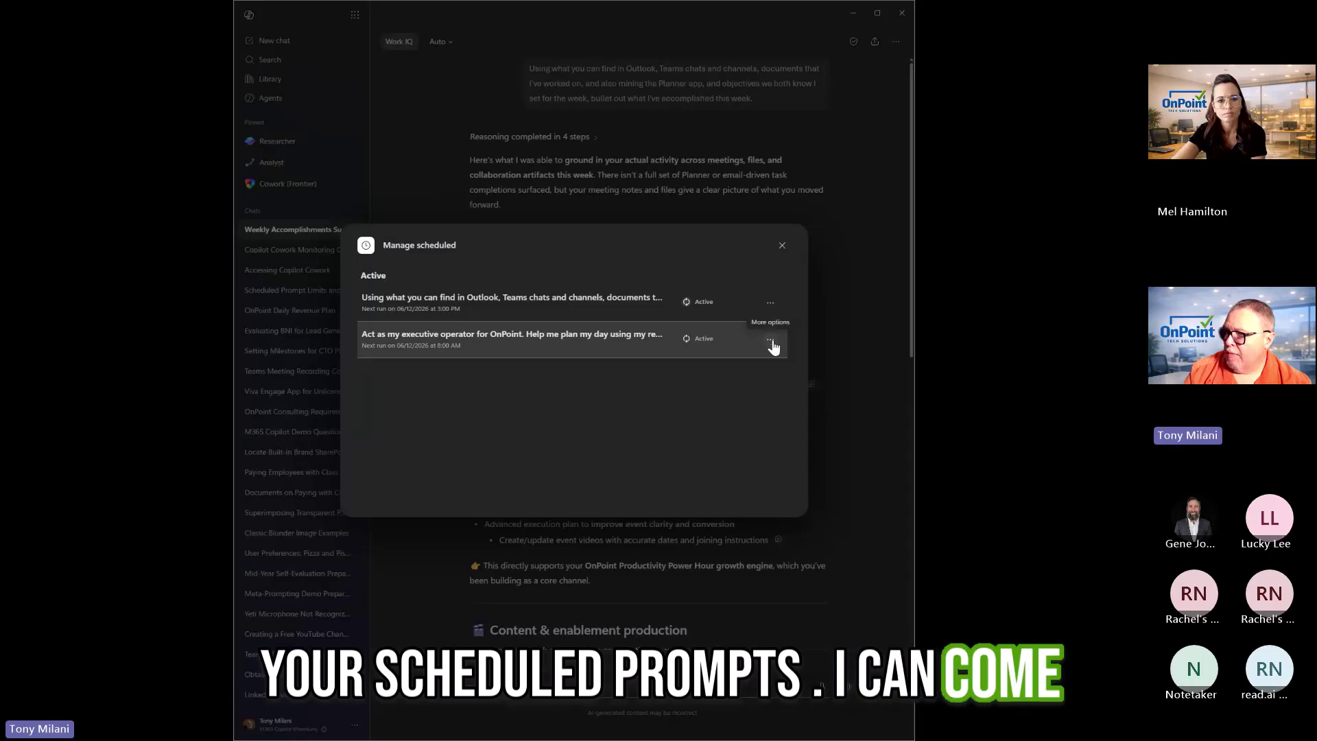
{"action": "left_click", "coordinate": [770, 303]}
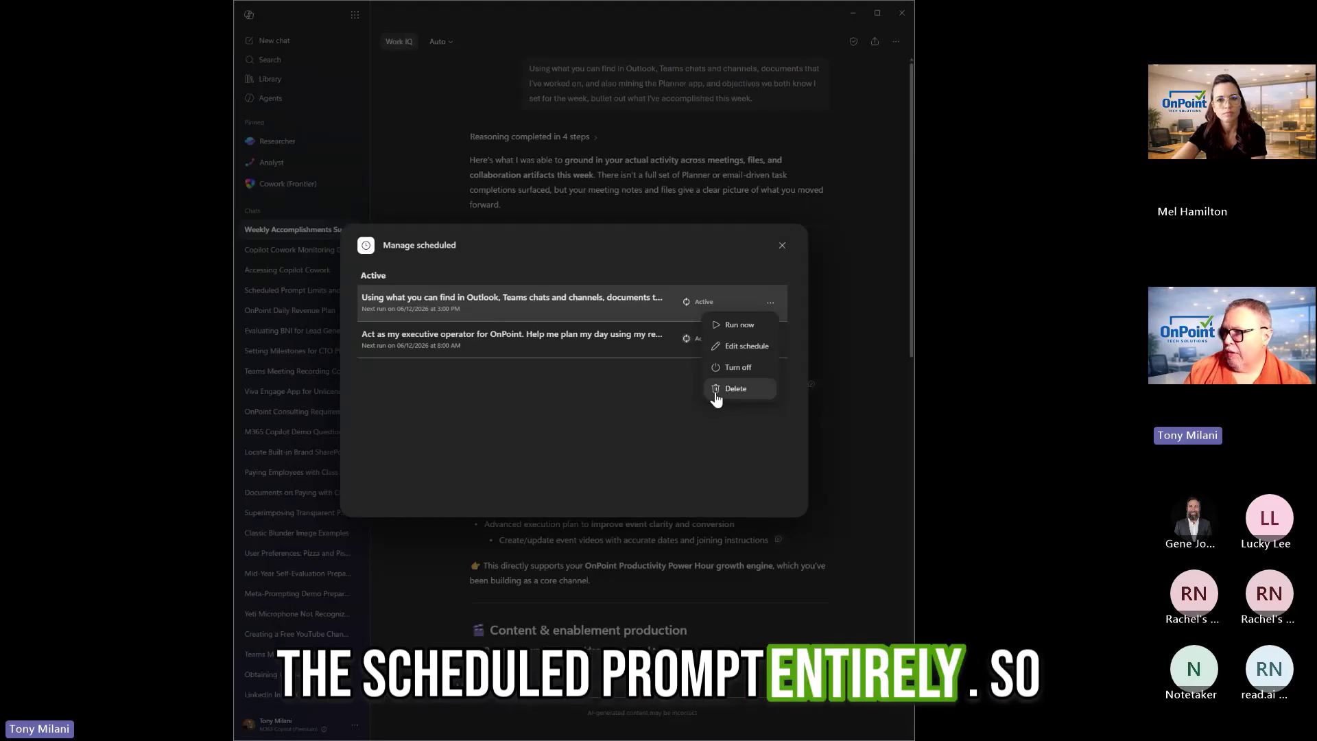
{"action": "left_click", "coordinate": [631, 404]}
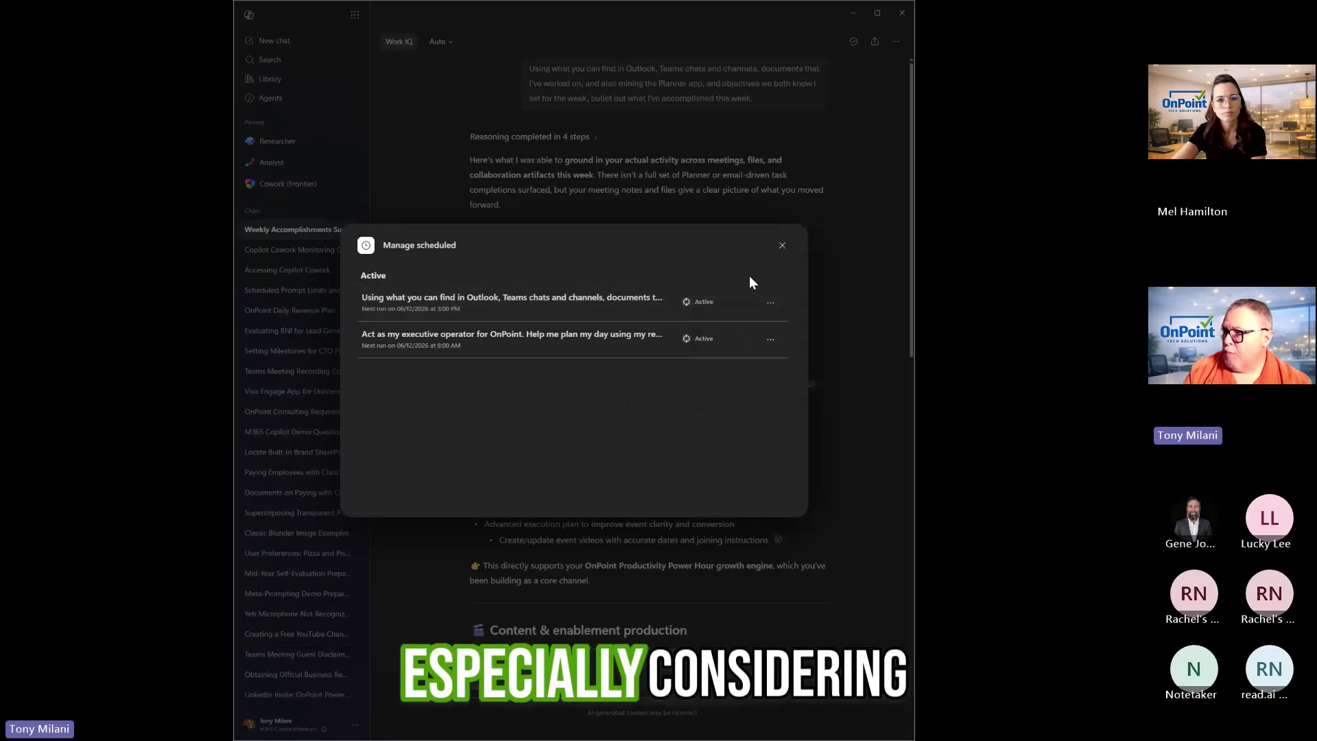
{"action": "left_click", "coordinate": [782, 248]}
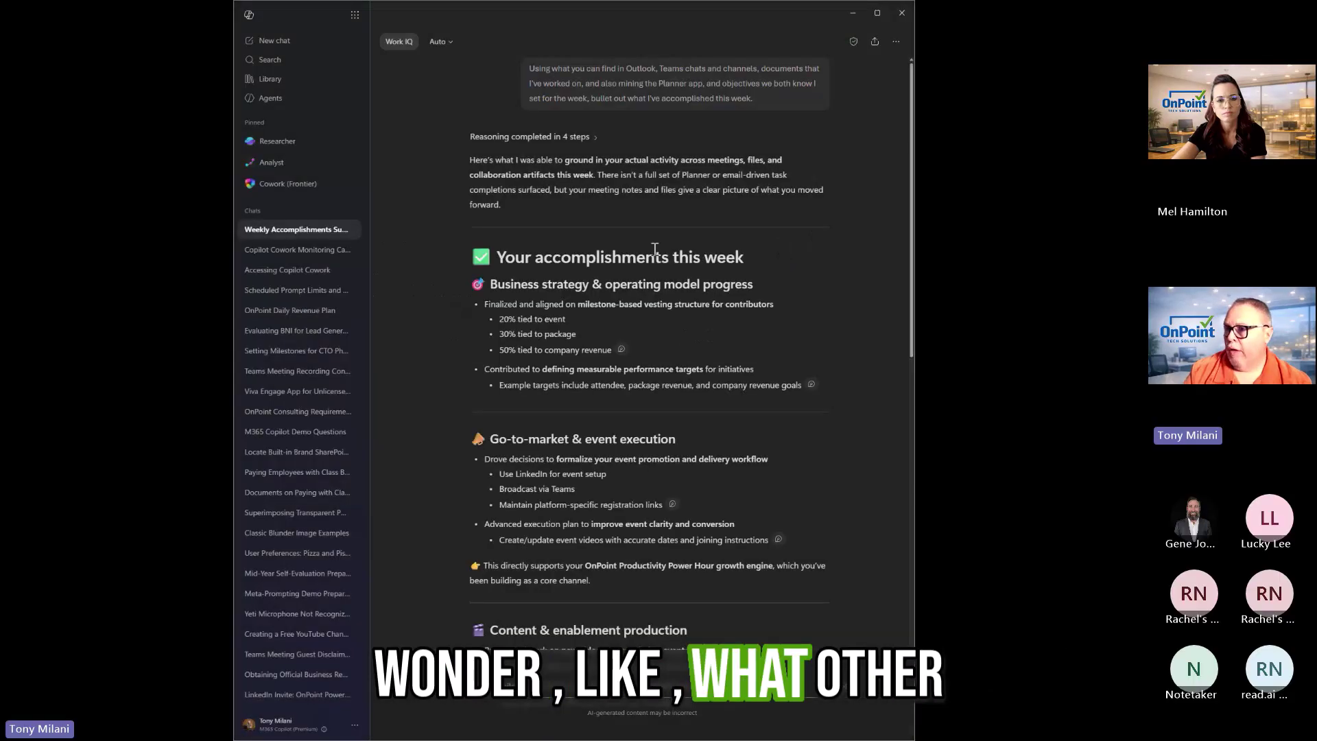
- Open the earlier chat about scheduled prompt limits and read through its answer on core parameters and data scope
{"action": "left_click", "coordinate": [271, 254]}
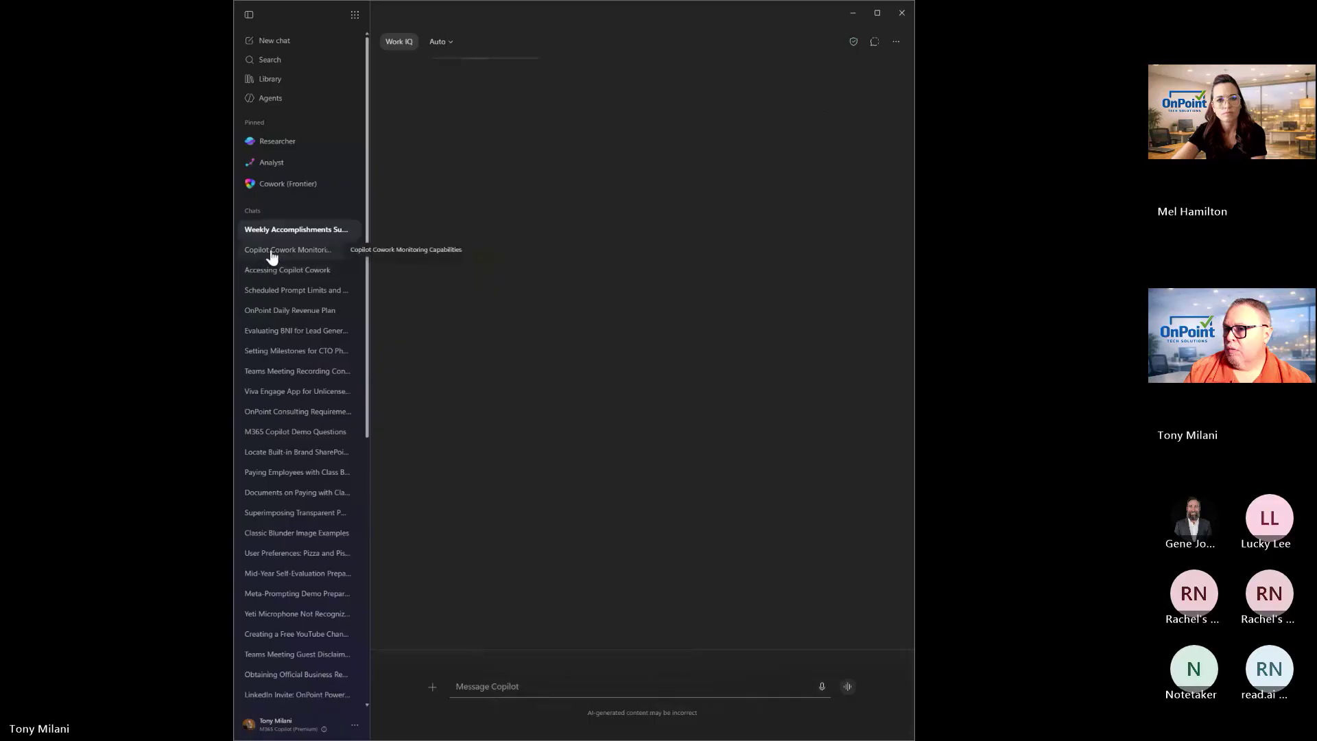
{"action": "left_click", "coordinate": [307, 293]}
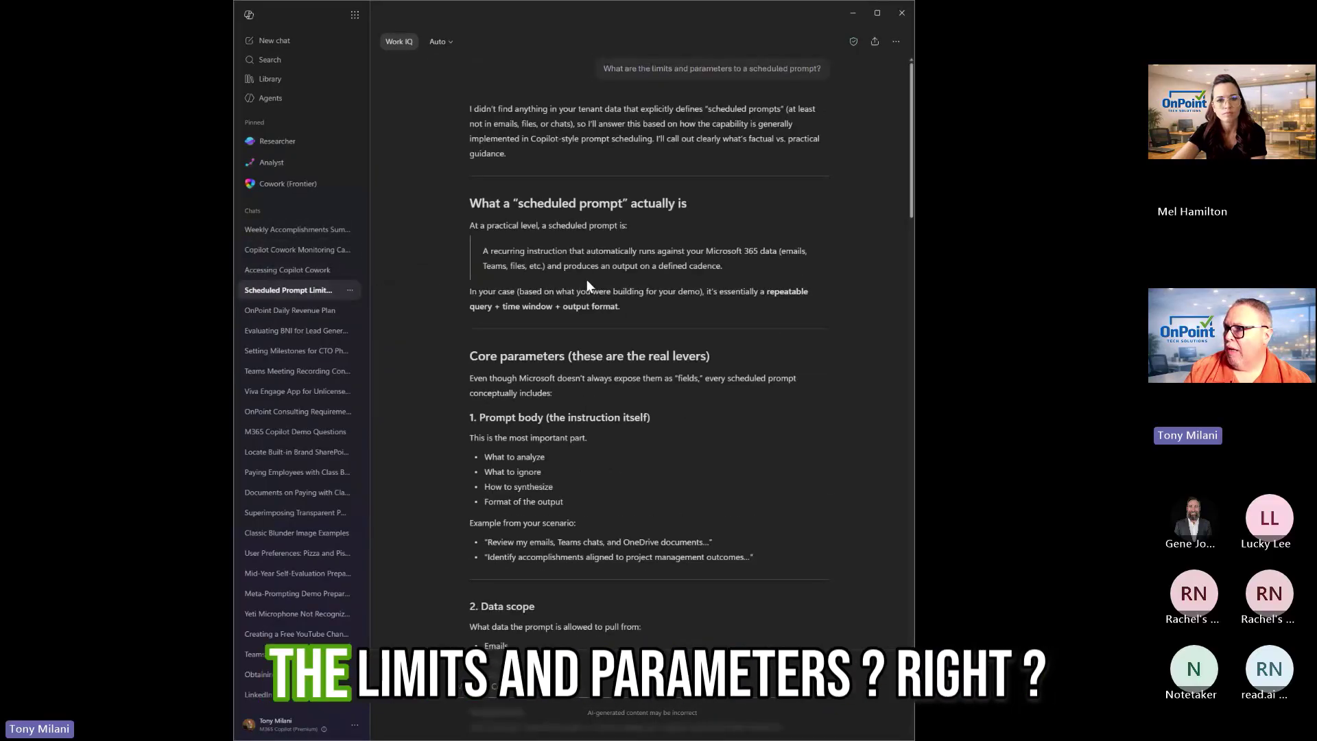
{"action": "scroll", "coordinate": [606, 384], "scroll_direction": "down", "scroll_amount": 2}
{"action": "scroll", "coordinate": [606, 383], "scroll_direction": "down", "scroll_amount": 3}
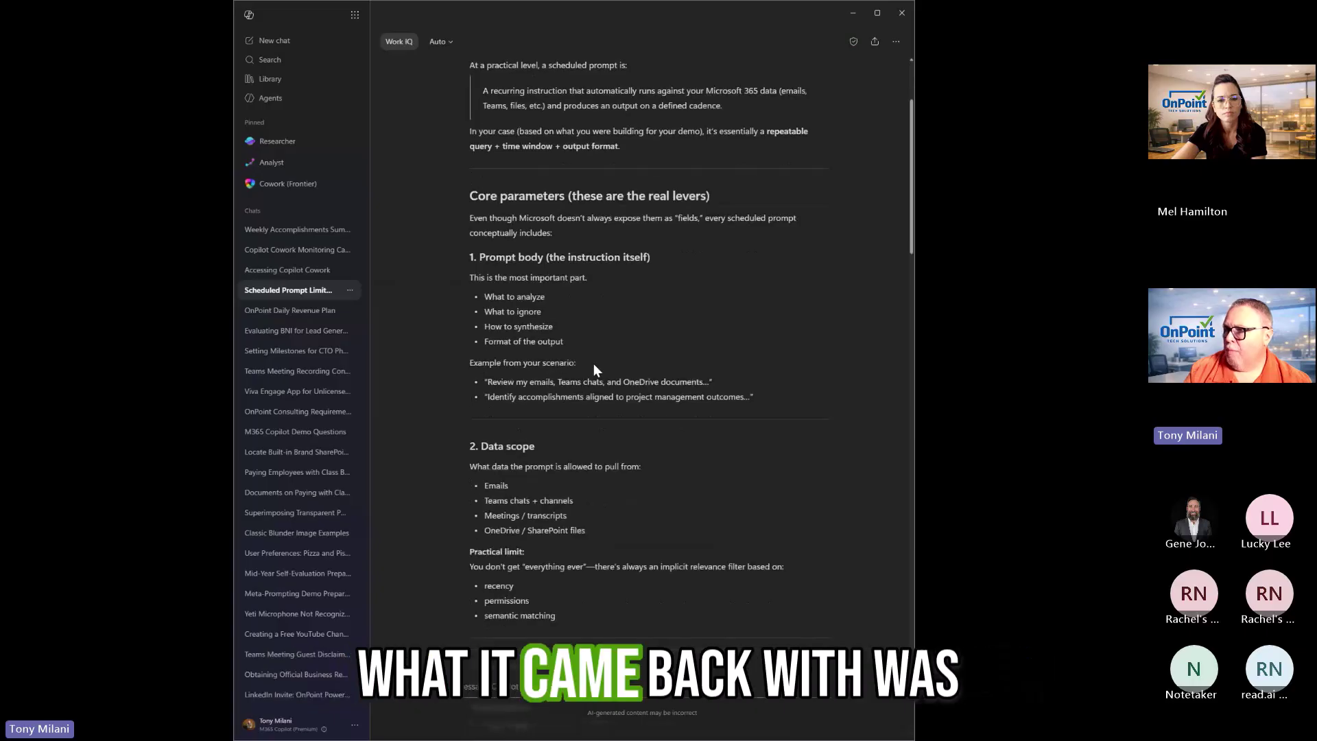